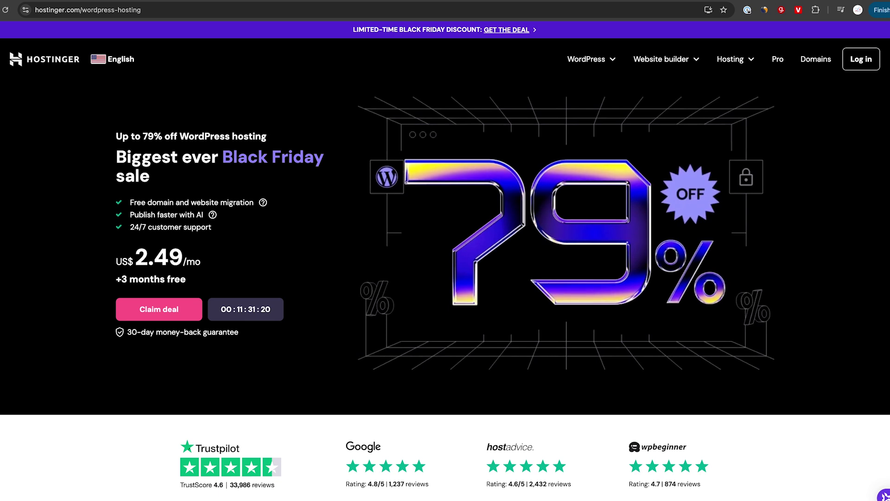
Scroll past the Black Friday banner to the Premium, Business and Cloud plan prices.
{"action": "scroll", "coordinate": [445, 263], "scroll_direction": "down", "scroll_amount": 8}
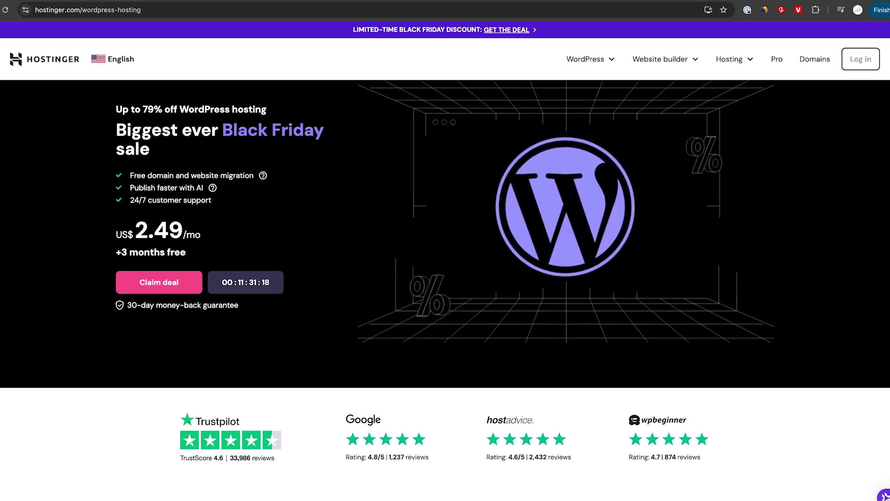
{"action": "scroll", "coordinate": [445, 291], "scroll_direction": "down", "scroll_amount": 3}
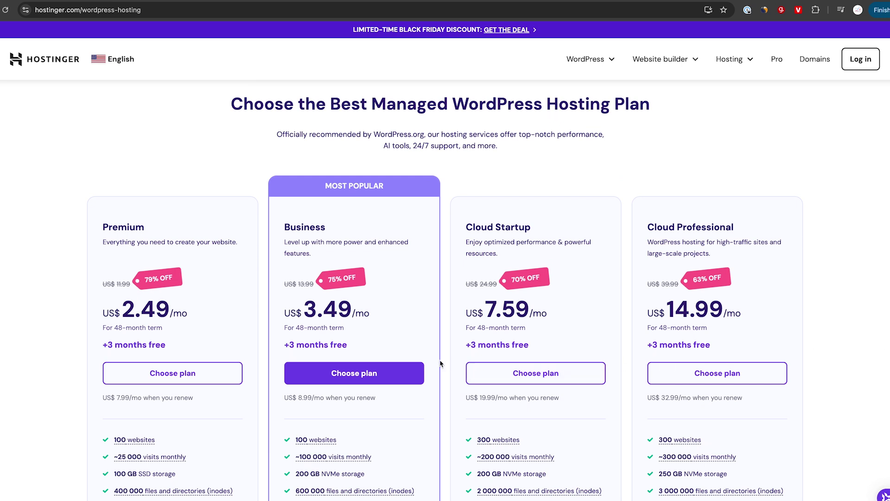
Expand every plan's full feature list, review the comparison, and return up to the Business card.
{"action": "scroll", "coordinate": [435, 362], "scroll_direction": "down", "scroll_amount": 2}
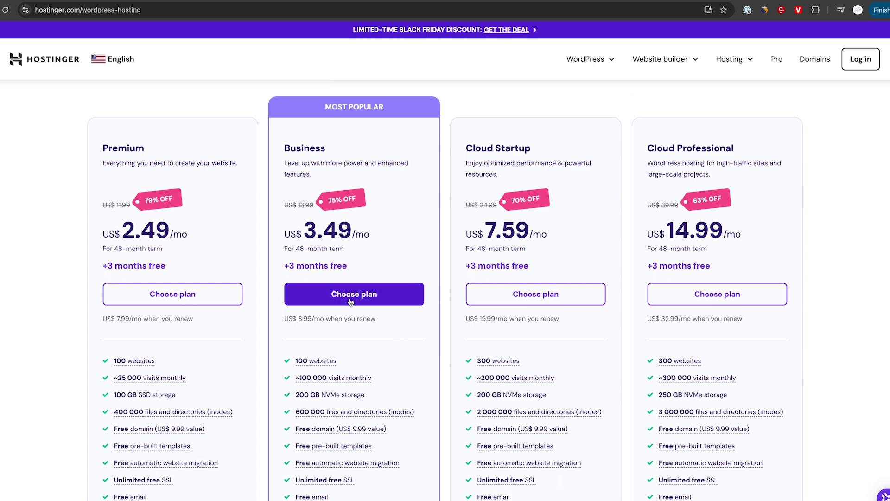
{"action": "scroll", "coordinate": [349, 299], "scroll_direction": "down", "scroll_amount": 3}
{"action": "scroll", "coordinate": [349, 298], "scroll_direction": "down", "scroll_amount": 5}
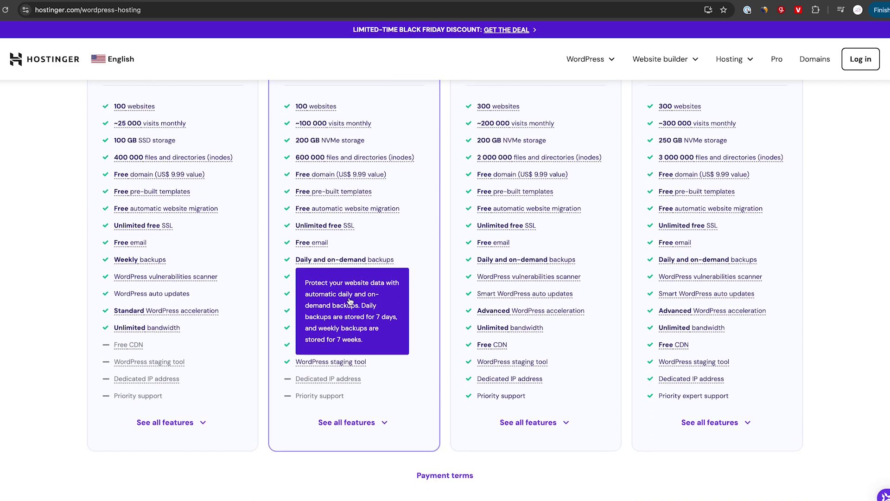
{"action": "left_click", "coordinate": [336, 352]}
{"action": "scroll", "coordinate": [405, 353], "scroll_direction": "down", "scroll_amount": 8}
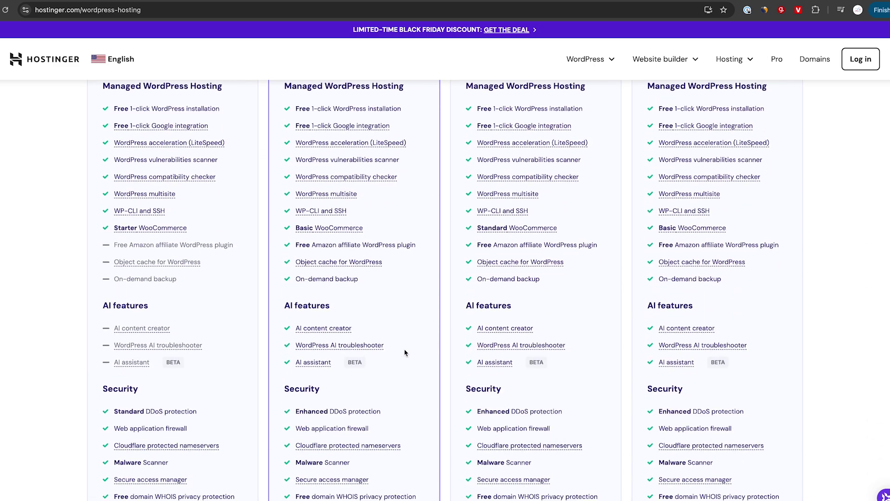
{"action": "scroll", "coordinate": [405, 353], "scroll_direction": "down", "scroll_amount": 7}
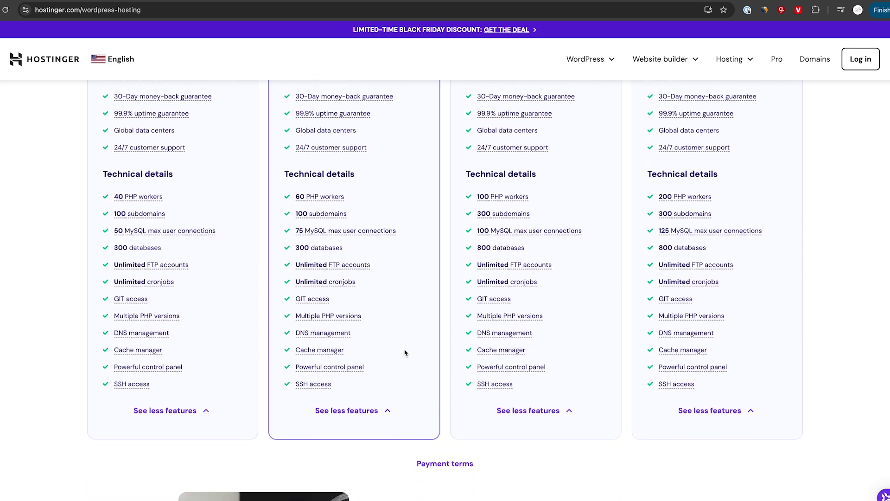
{"action": "scroll", "coordinate": [405, 353], "scroll_direction": "up", "scroll_amount": 7}
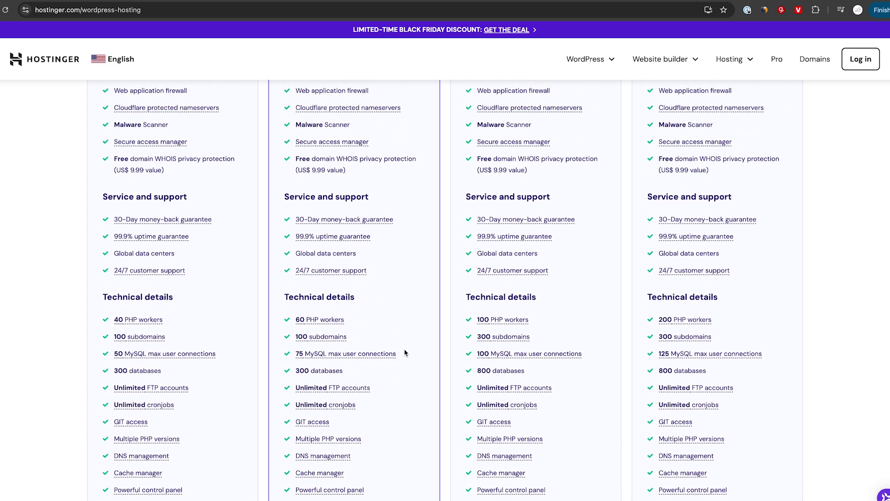
{"action": "scroll", "coordinate": [405, 353], "scroll_direction": "up", "scroll_amount": 9}
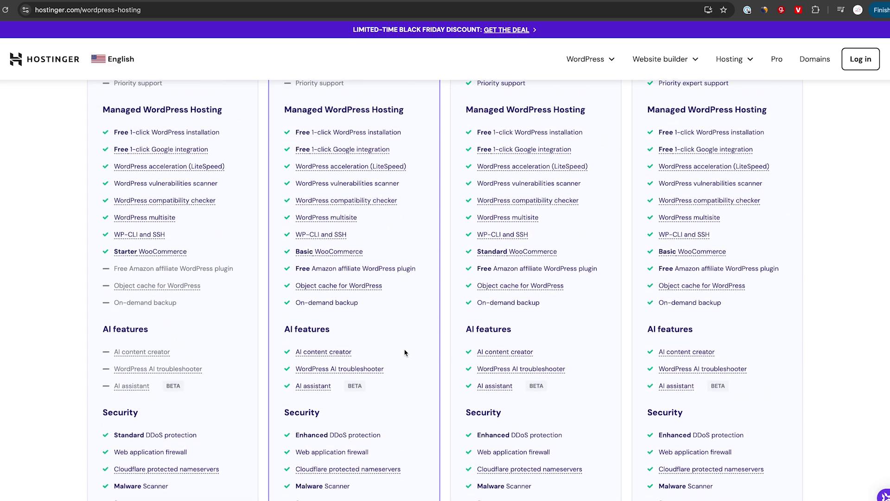
{"action": "scroll", "coordinate": [405, 352], "scroll_direction": "up", "scroll_amount": 8}
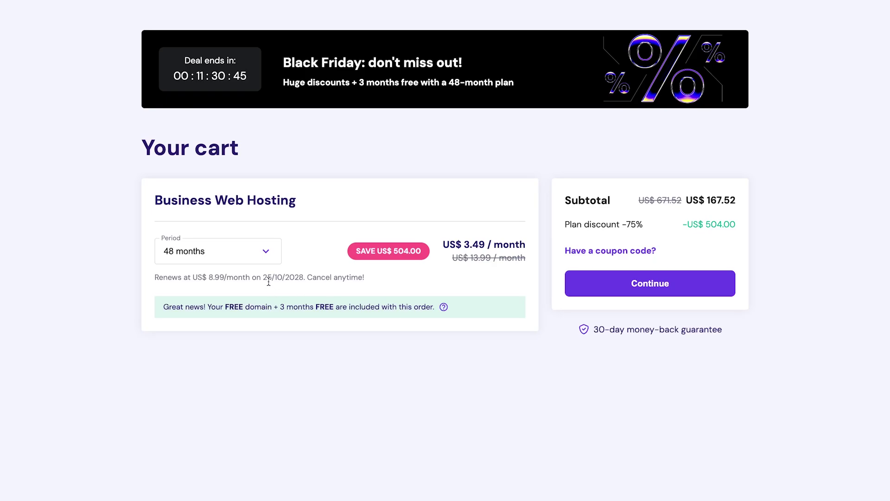
Switch the Business plan to 24 months, apply coupon HOWFINITY, and continue to checkout.
{"action": "left_click", "coordinate": [259, 258]}
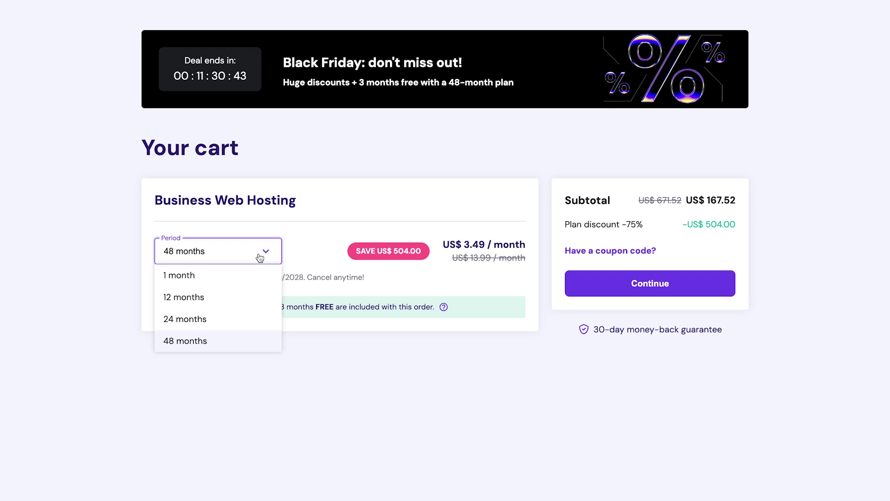
{"action": "left_click", "coordinate": [225, 319]}
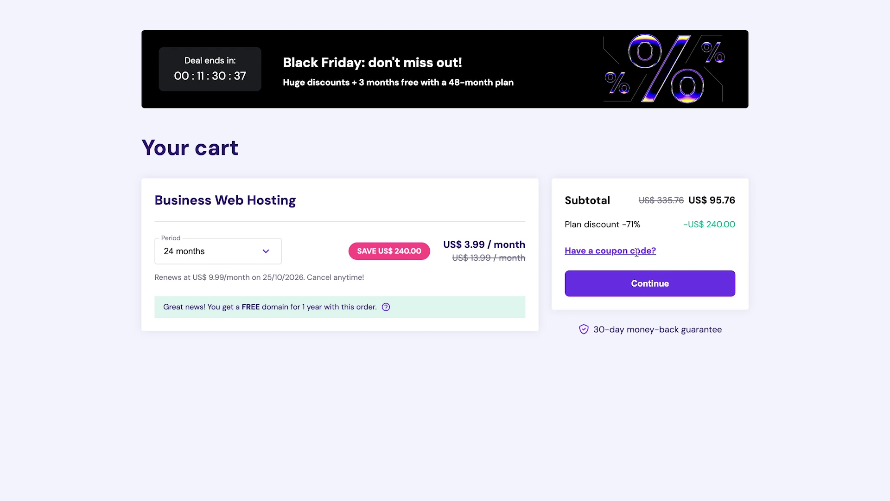
{"action": "left_click", "coordinate": [612, 252]}
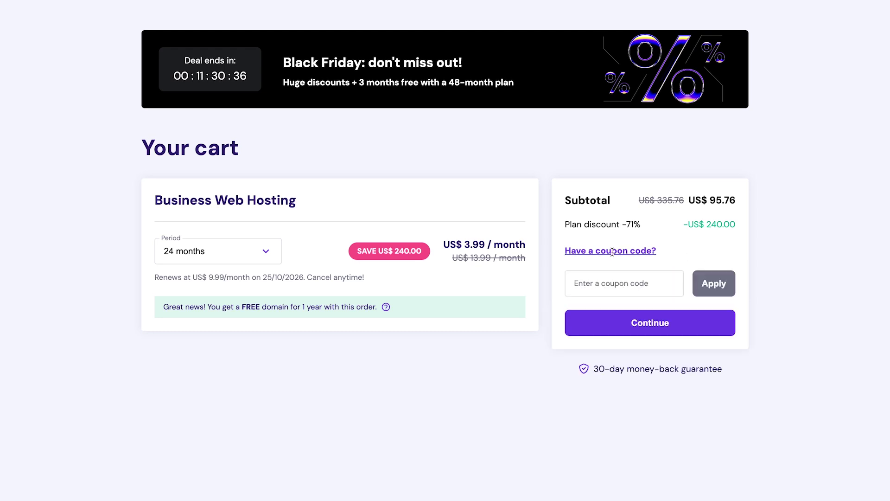
{"action": "left_click", "coordinate": [611, 283]}
{"action": "type", "text": "HOWFINITY"}
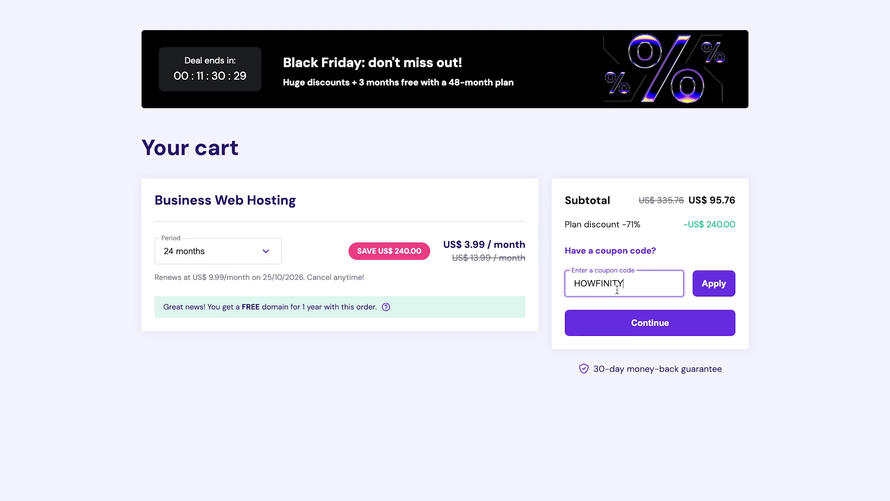
{"action": "left_click", "coordinate": [707, 284]}
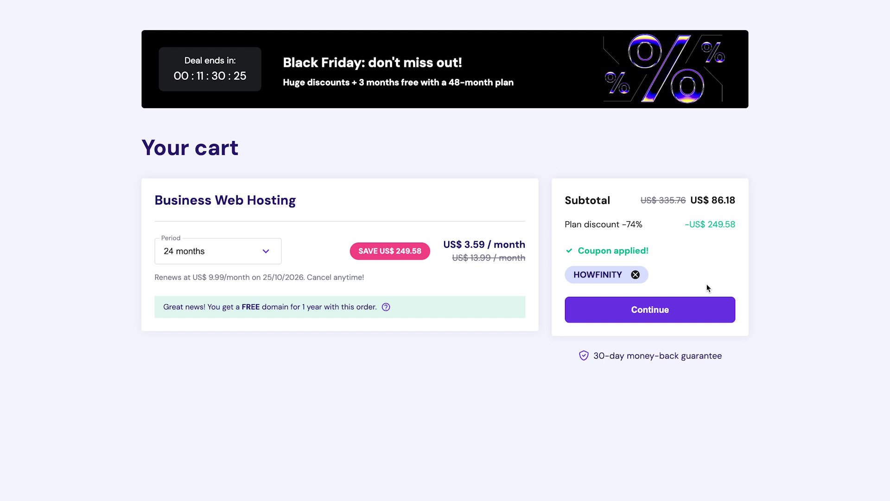
{"action": "left_click", "coordinate": [650, 308]}
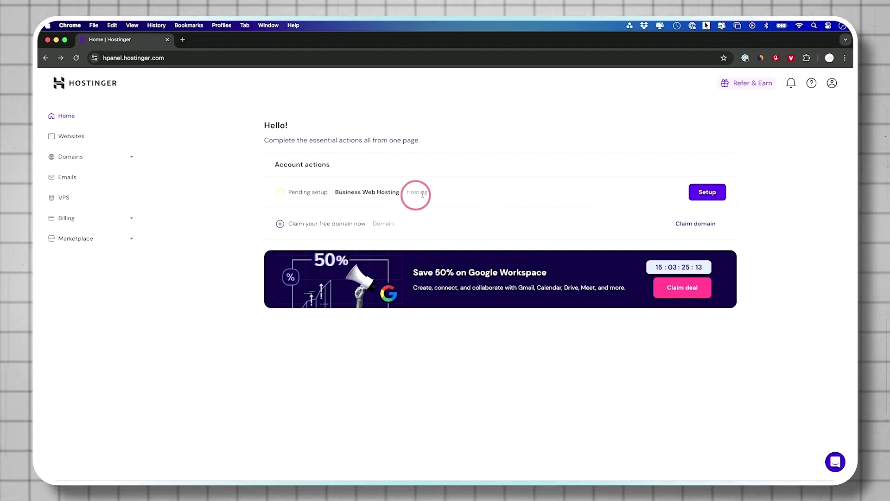
Set up the Business plan as a new WordPress website for myself or my business.
{"action": "left_click", "coordinate": [708, 194]}
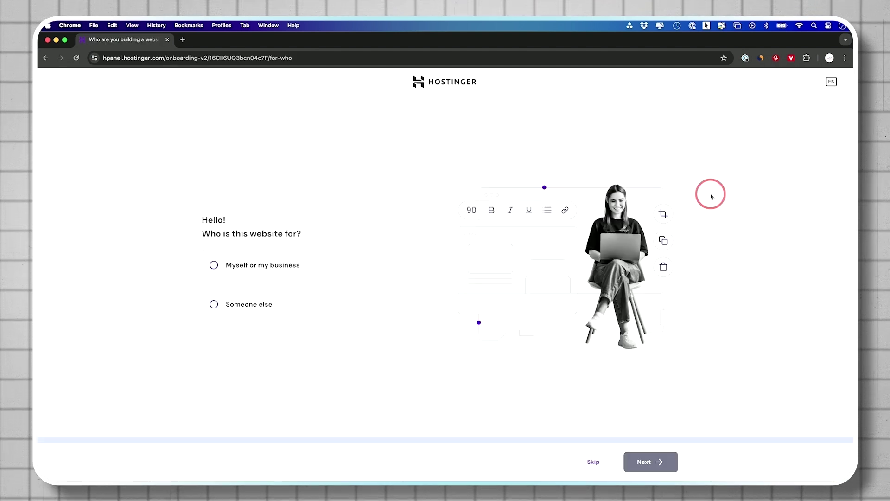
{"action": "left_click", "coordinate": [234, 269]}
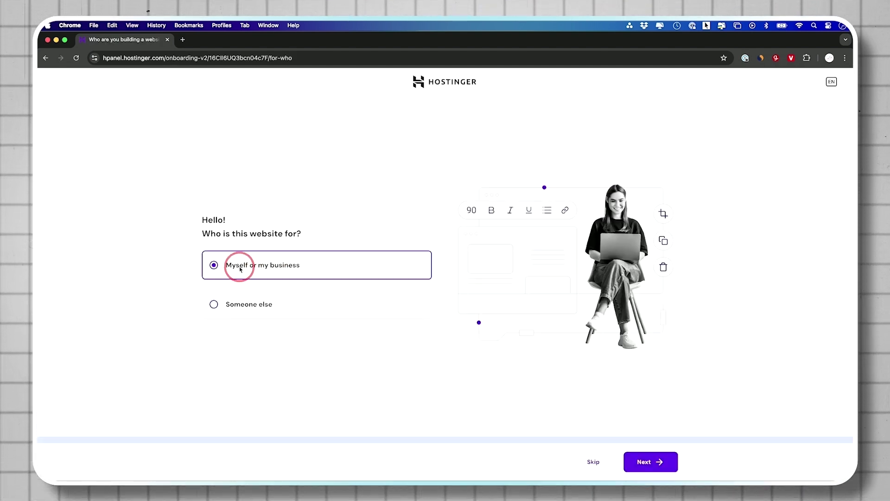
{"action": "left_click", "coordinate": [658, 470]}
{"action": "left_click", "coordinate": [241, 239]}
{"action": "left_click", "coordinate": [654, 461]}
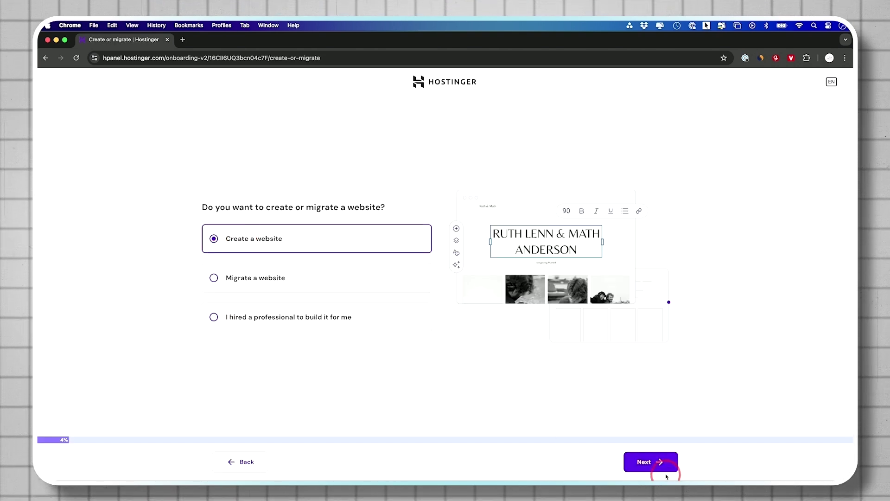
{"action": "left_click", "coordinate": [215, 308]}
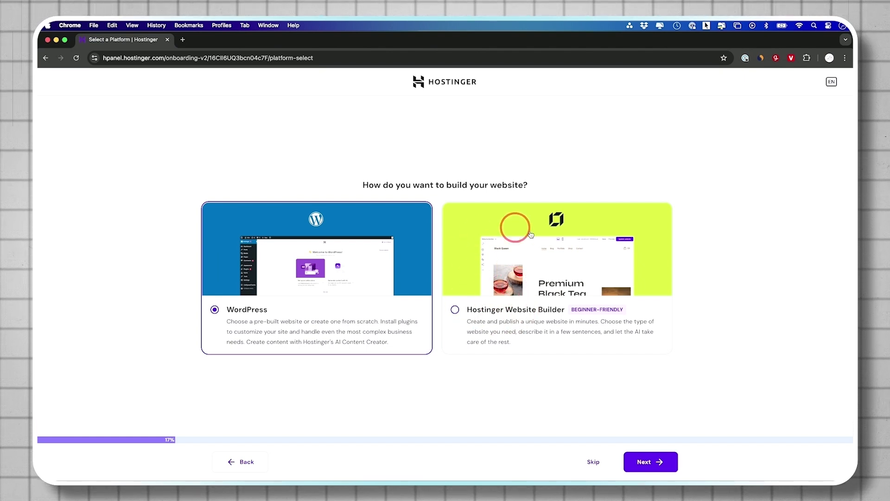
{"action": "left_click", "coordinate": [653, 463]}
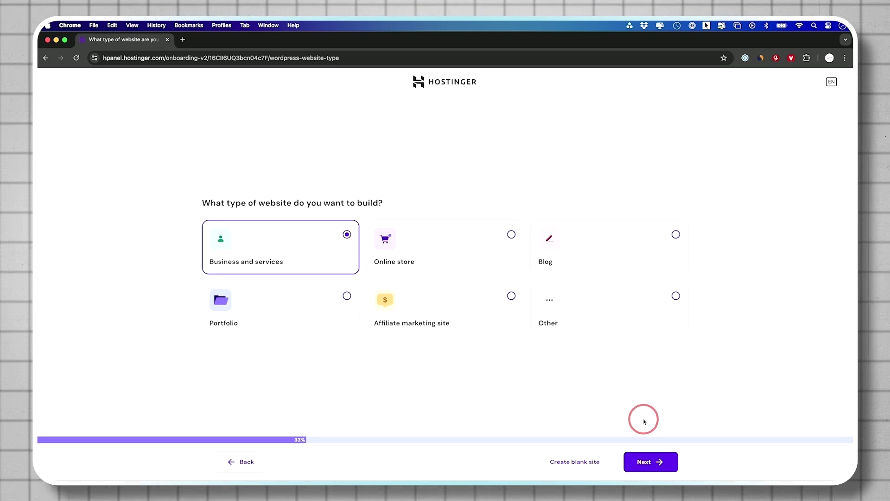
Confirm Business and services as the website type and continue.
{"action": "left_click", "coordinate": [648, 463]}
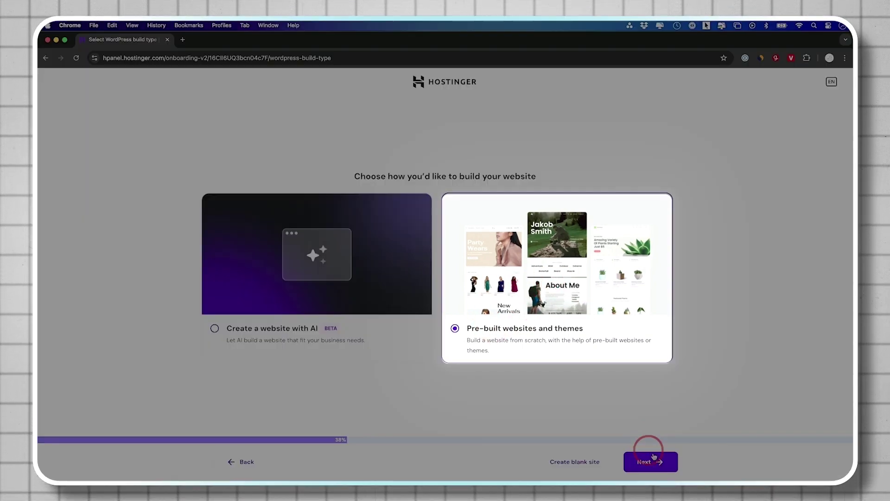
Build from pre-built websites and themes, selecting the Urban Nest template.
{"action": "left_click", "coordinate": [647, 460]}
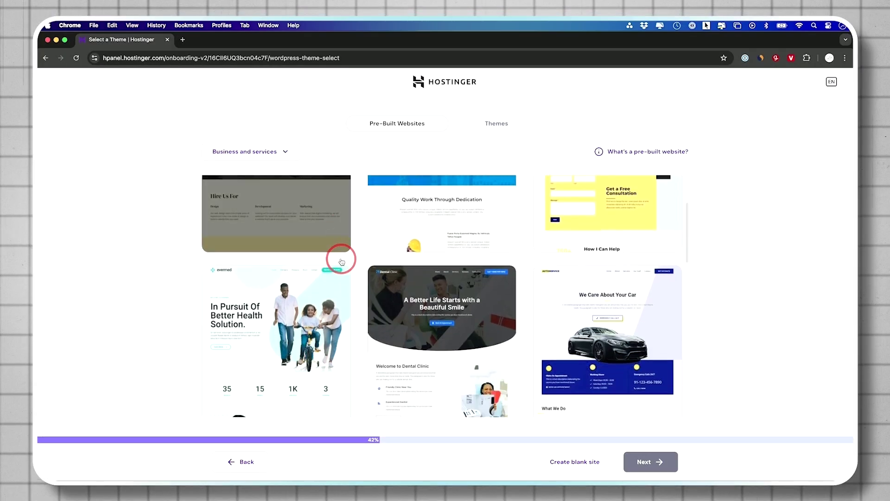
{"action": "scroll", "coordinate": [341, 262], "scroll_direction": "down", "scroll_amount": 5}
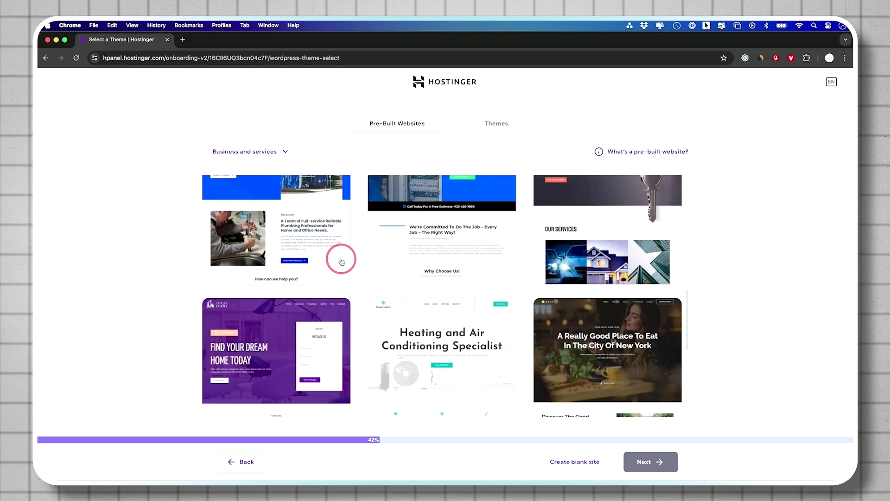
{"action": "scroll", "coordinate": [341, 262], "scroll_direction": "down", "scroll_amount": 5}
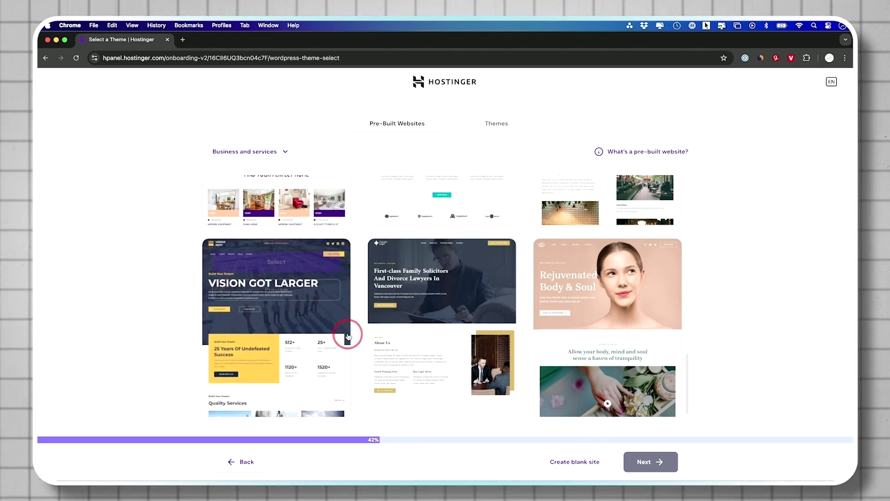
{"action": "mouse_move", "coordinate": [278, 288]}
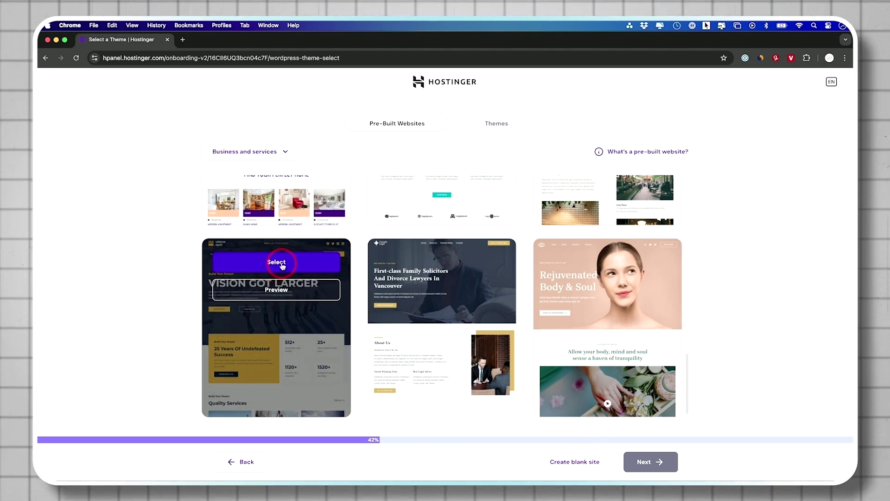
{"action": "left_click", "coordinate": [279, 263]}
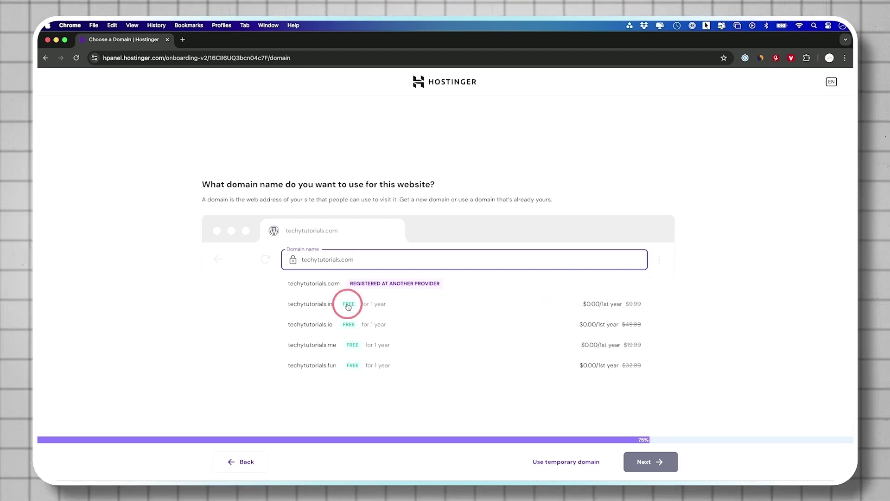
Choose techytutorials.io as the site's domain and finish its registration.
{"action": "left_click", "coordinate": [319, 326]}
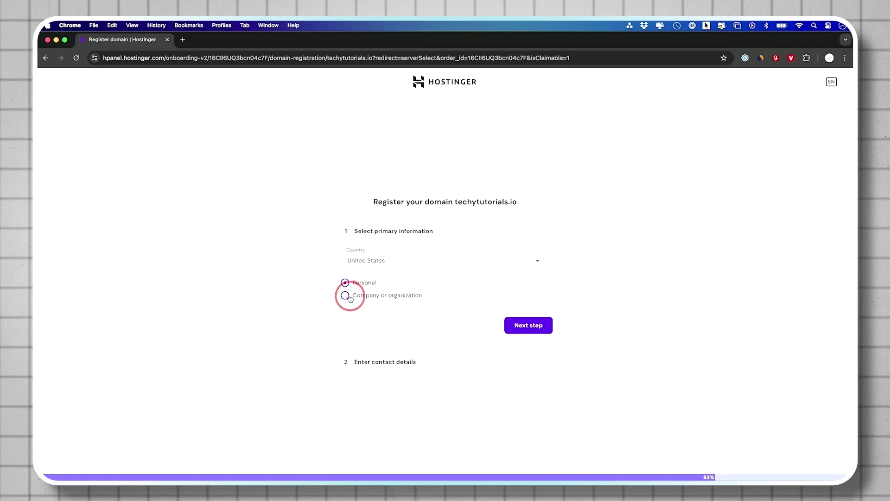
{"action": "left_click", "coordinate": [541, 325]}
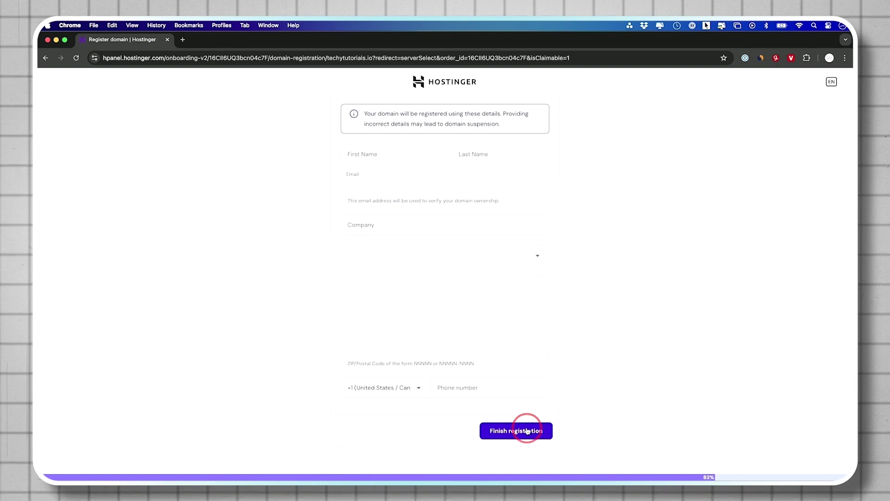
{"action": "left_click", "coordinate": [286, 229]}
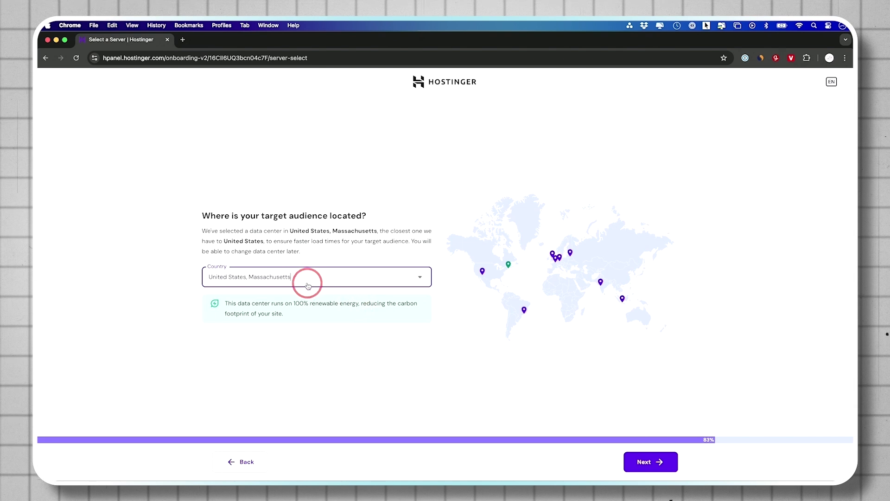
Keep the United States, Massachusetts data center and start the WordPress install.
{"action": "left_click", "coordinate": [651, 462]}
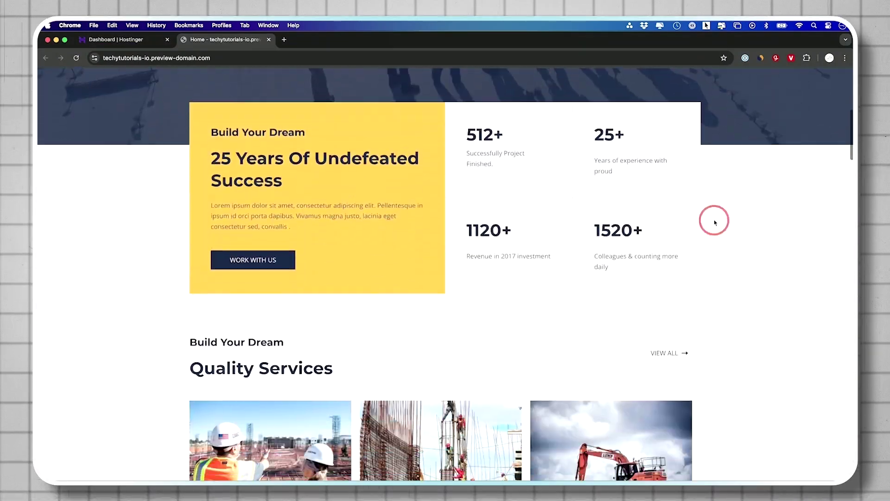
{"action": "scroll", "coordinate": [714, 220], "scroll_direction": "down", "scroll_amount": 5}
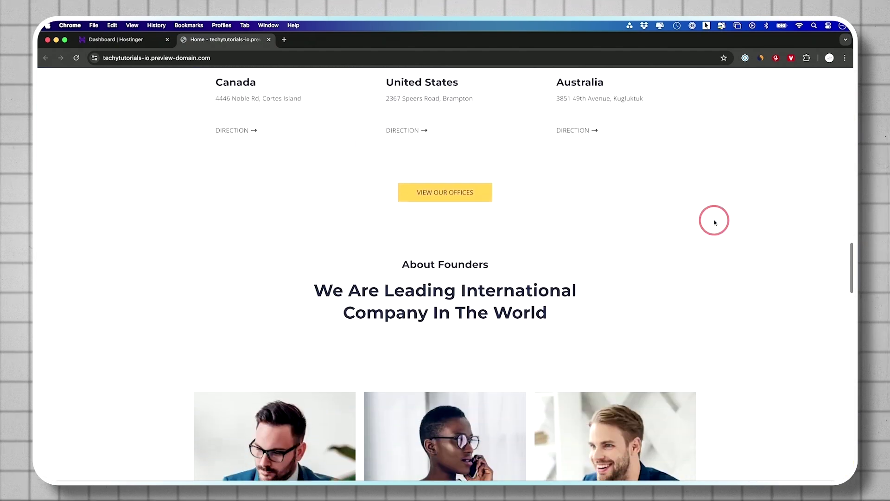
Review the preview, close it, and open the Home page in the WordPress editor.
{"action": "scroll", "coordinate": [714, 220], "scroll_direction": "up", "scroll_amount": 20}
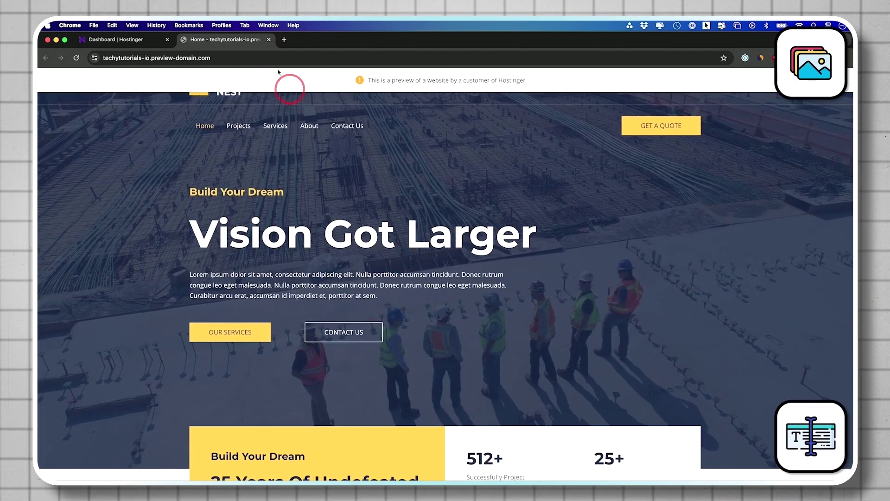
{"action": "left_click", "coordinate": [268, 40]}
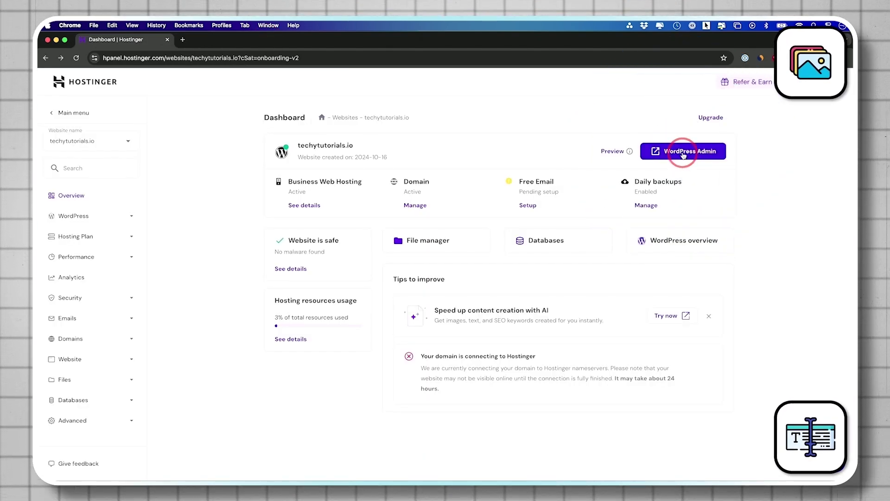
{"action": "left_click", "coordinate": [685, 152]}
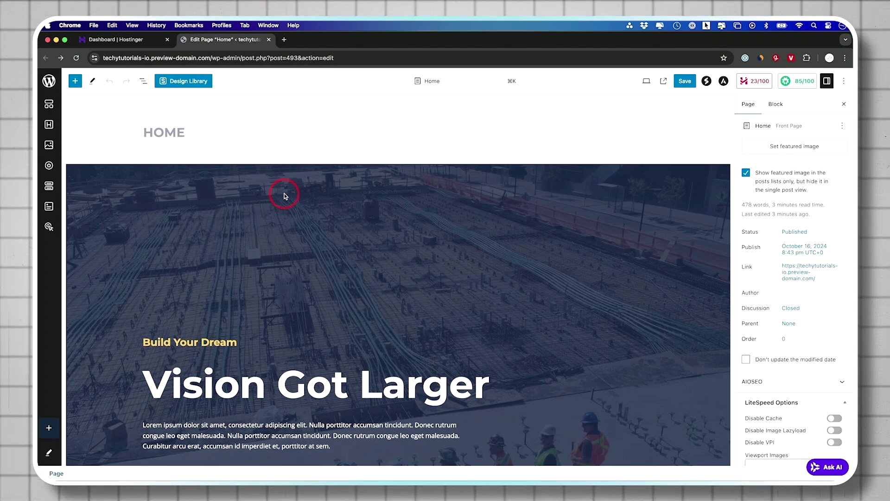
{"action": "scroll", "coordinate": [238, 238], "scroll_direction": "down", "scroll_amount": 4}
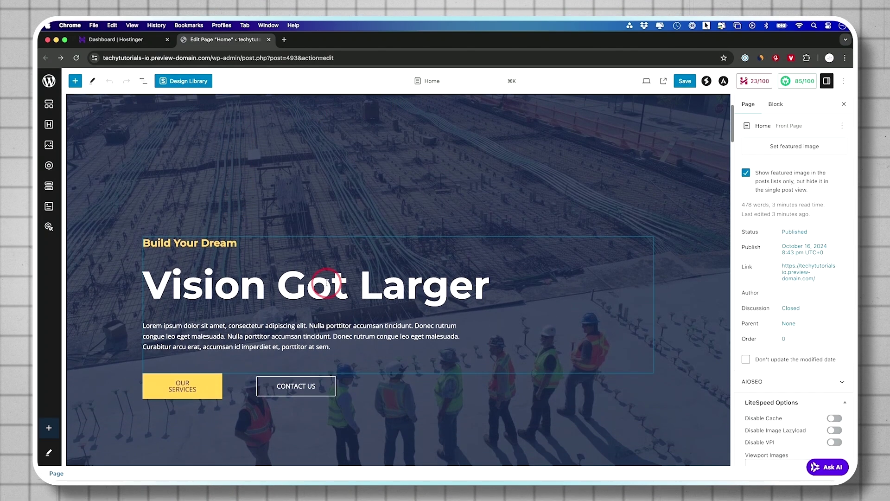
Replace the hero heading 'Vision Got Larger' with 'Website building made simple'.
{"action": "double_click", "coordinate": [301, 293]}
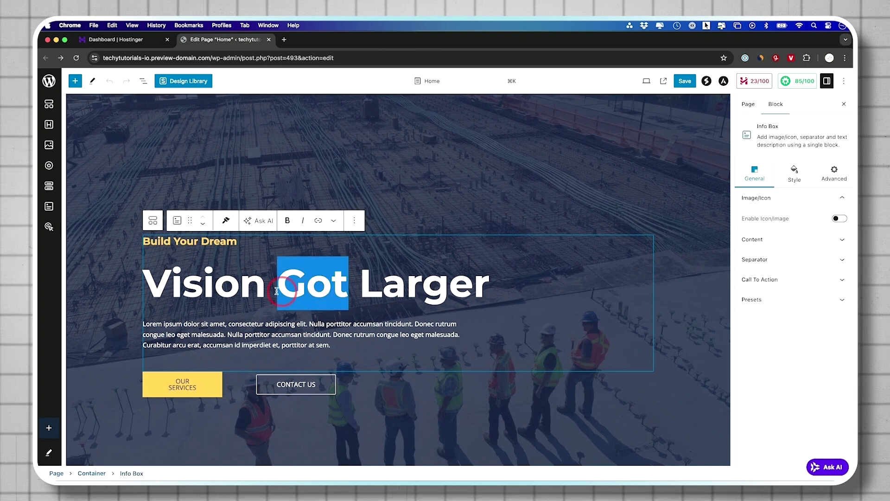
{"action": "left_click_drag", "start_coordinate": [151, 286], "coordinate": [484, 281]}
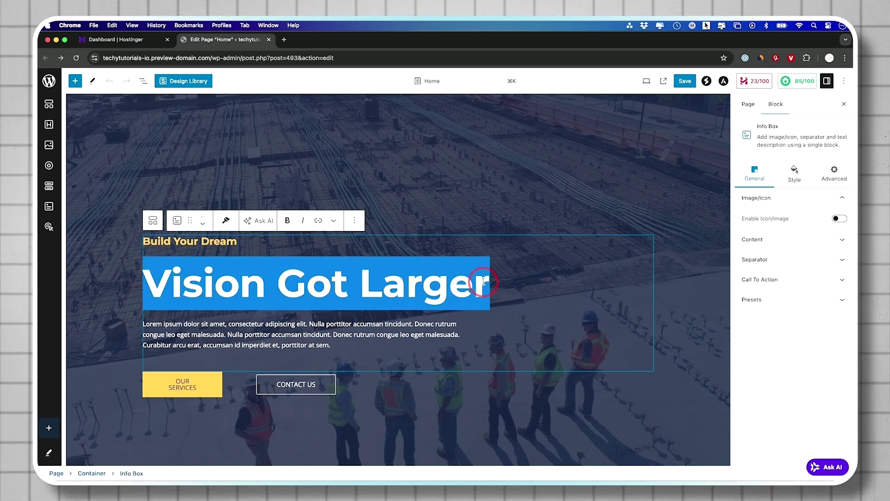
{"action": "key", "text": "BackSpace"}
{"action": "type", "text": "Website"}
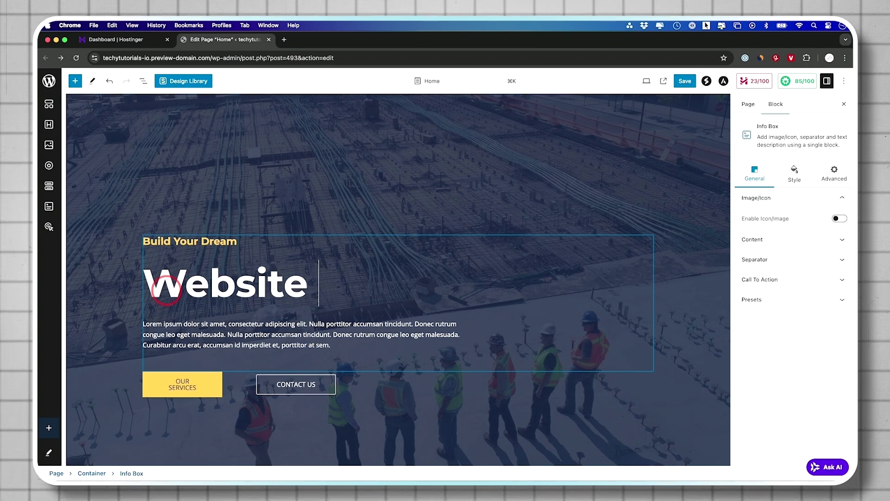
{"action": "type", "text": " building made simple"}
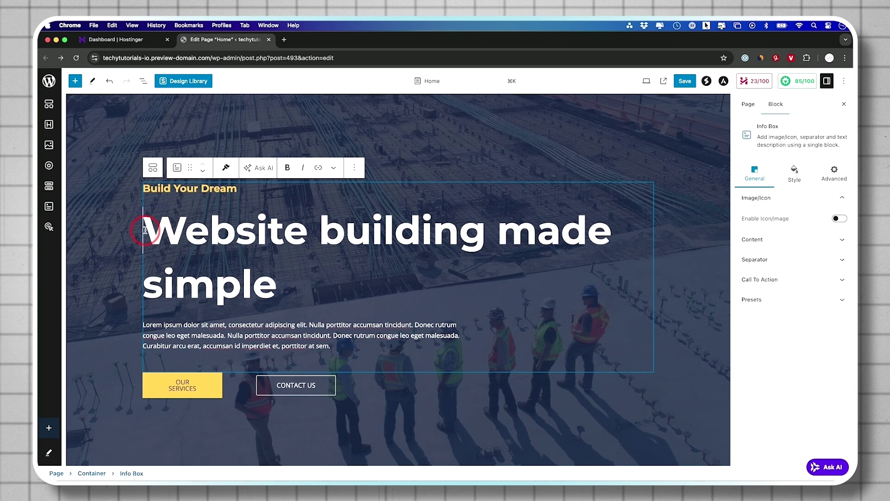
Inspect the heading block's options and show its style settings.
{"action": "left_click_drag", "start_coordinate": [148, 230], "coordinate": [302, 292]}
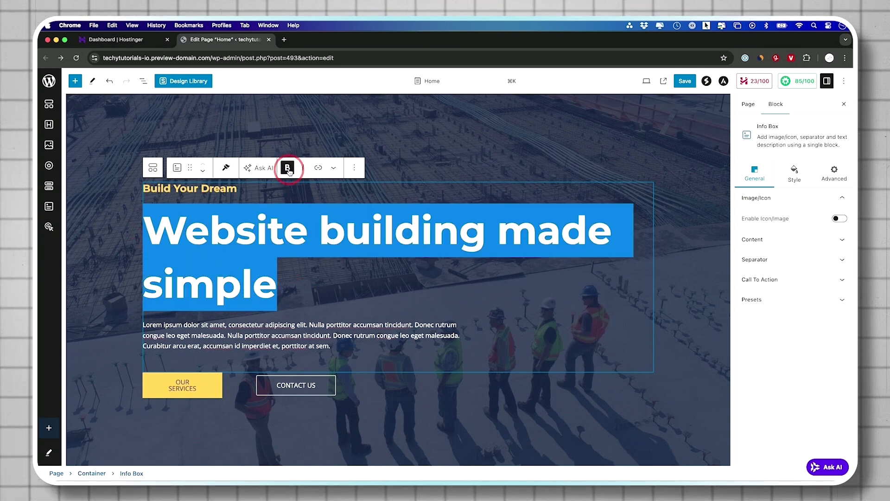
{"action": "left_click", "coordinate": [356, 168]}
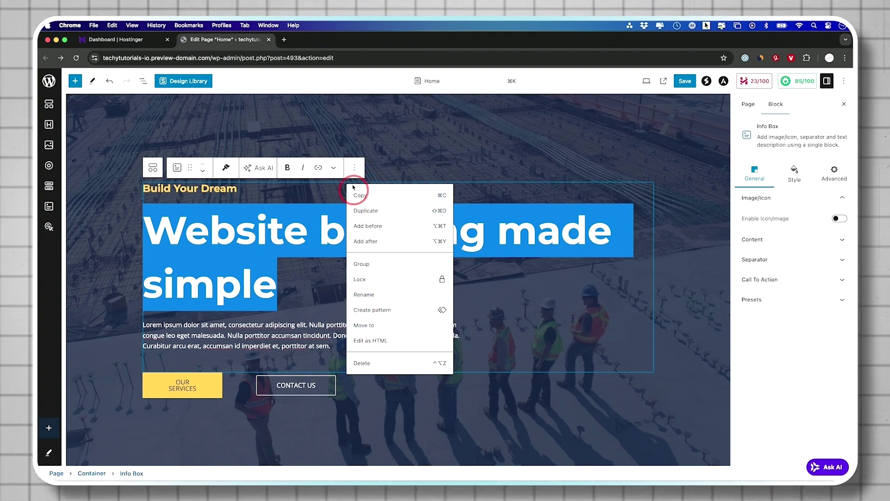
{"action": "left_click", "coordinate": [354, 168]}
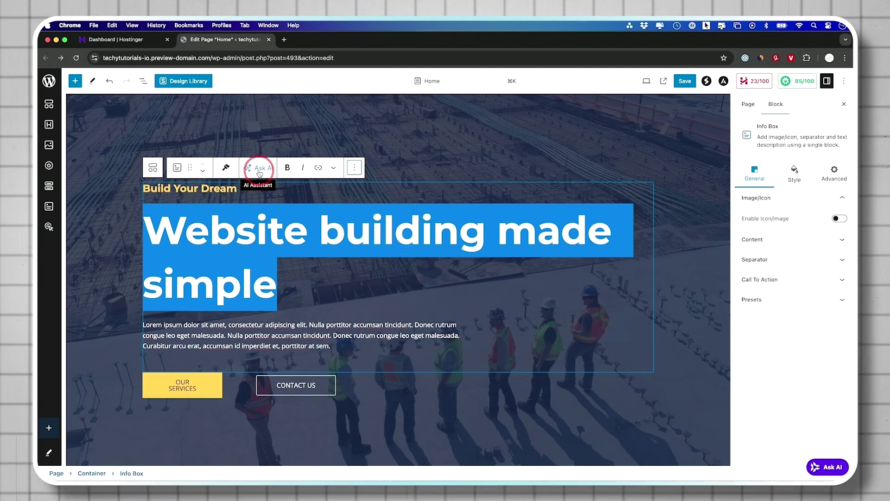
{"action": "left_click", "coordinate": [569, 218]}
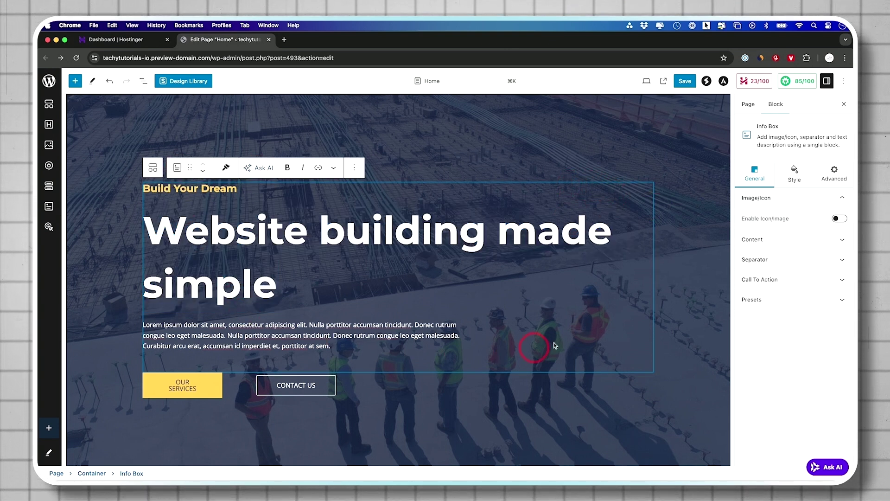
{"action": "left_click", "coordinate": [797, 175]}
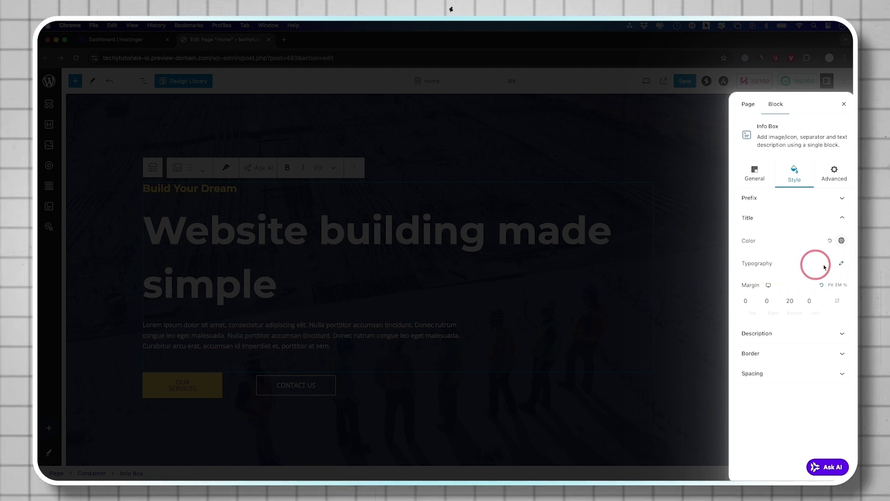
Try Arial as the hero heading's title font, then revert it to Default.
{"action": "left_click", "coordinate": [842, 264]}
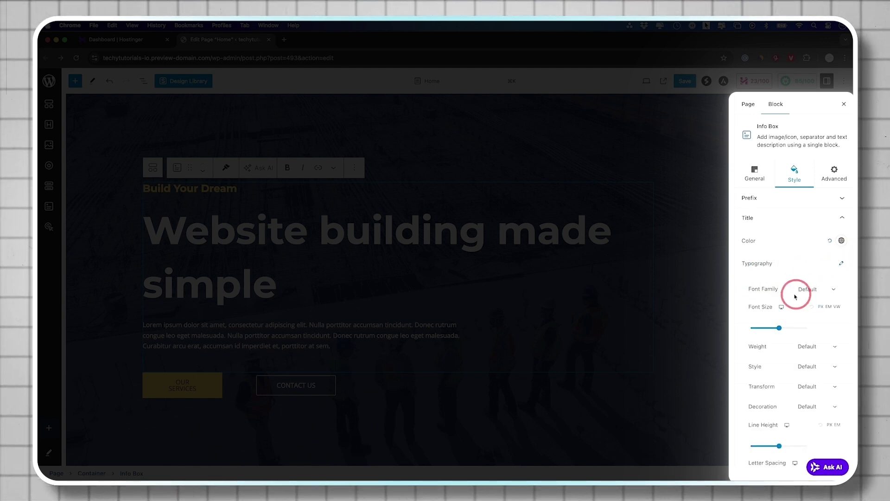
{"action": "left_click", "coordinate": [818, 288]}
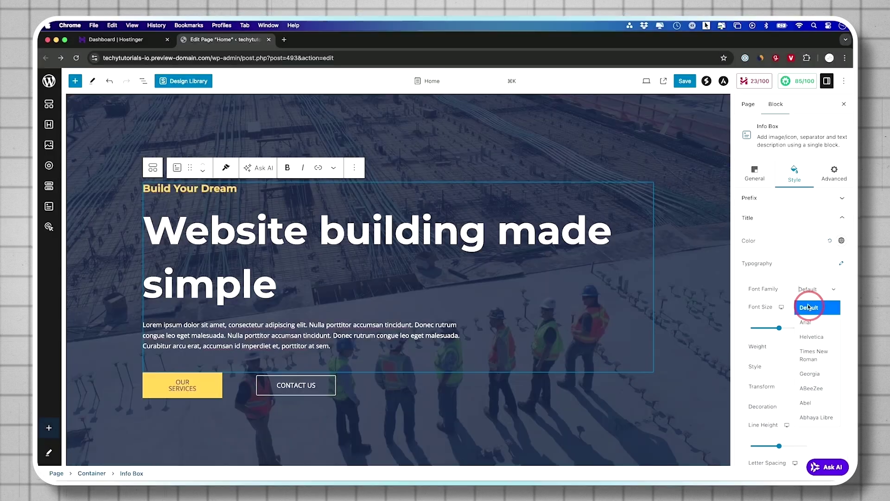
{"action": "left_click", "coordinate": [806, 322]}
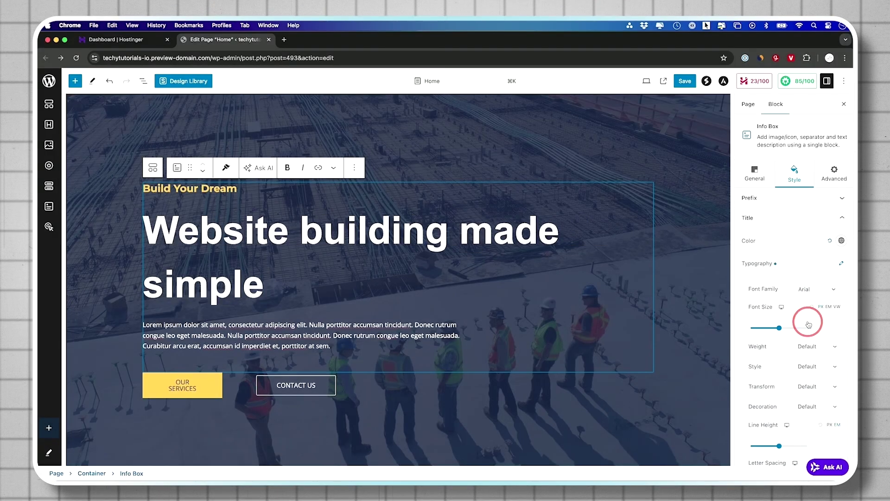
{"action": "left_click", "coordinate": [809, 289]}
{"action": "left_click", "coordinate": [809, 308]}
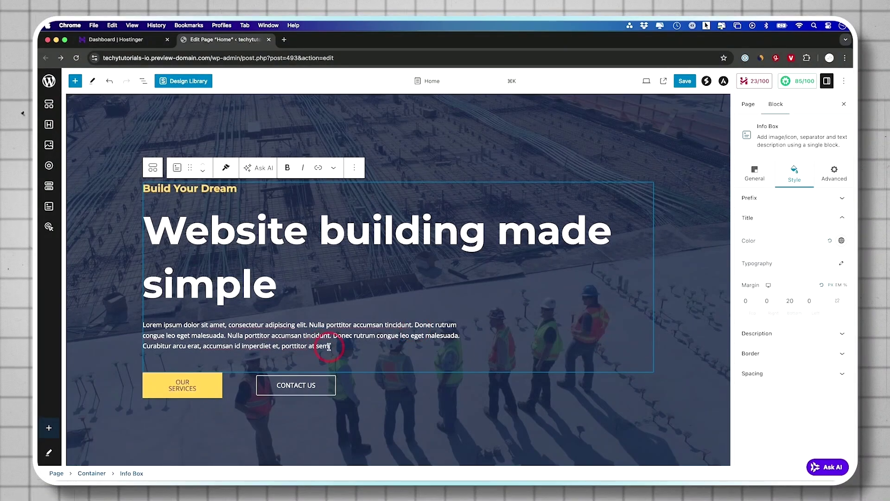
{"action": "left_click_drag", "start_coordinate": [329, 347], "coordinate": [143, 326]}
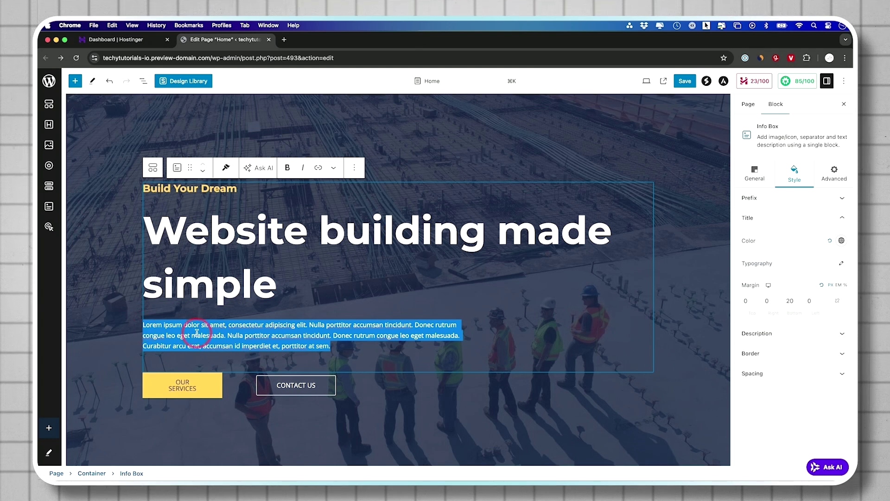
Replace the hero description with 'We help you create websites that convert viewers into customers'.
{"action": "type", "text": "We help you create websites that convert viewers into customers"}
{"action": "left_click", "coordinate": [156, 351]}
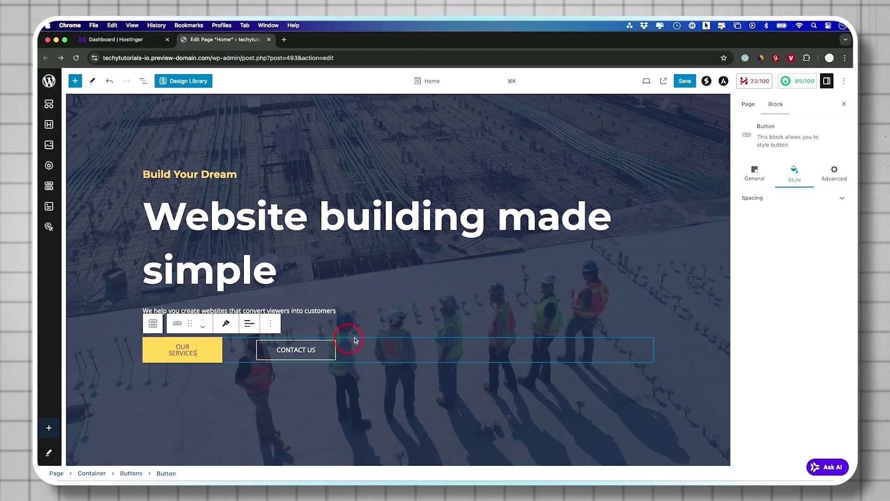
{"action": "scroll", "coordinate": [357, 338], "scroll_direction": "down", "scroll_amount": 2}
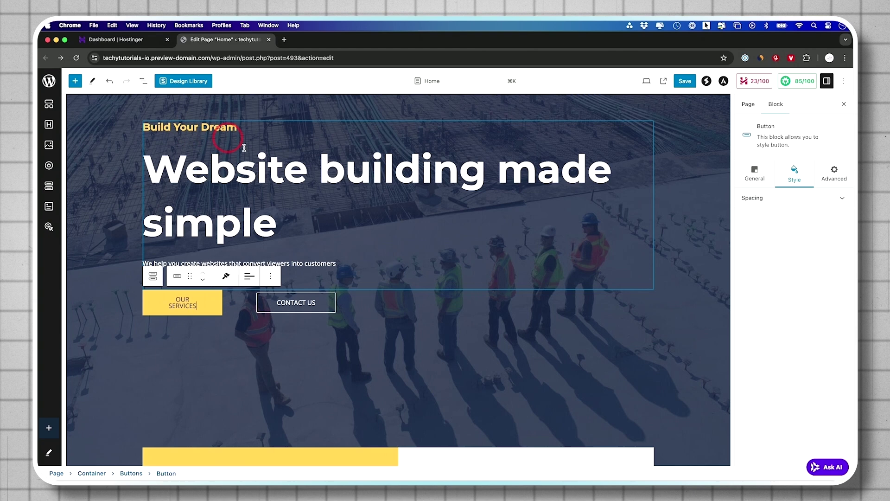
{"action": "double_click", "coordinate": [184, 126]}
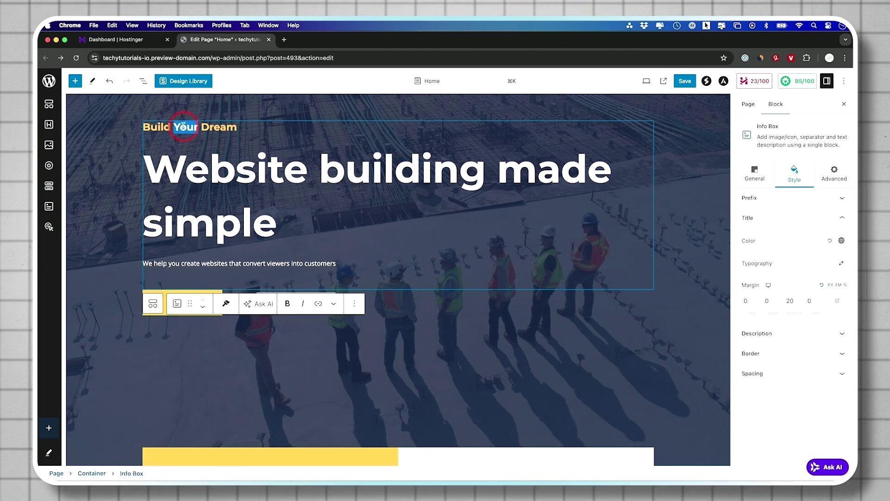
{"action": "left_click", "coordinate": [236, 272]}
Select the yellow stats section's container and scroll down to the Quality Services cards.
{"action": "scroll", "coordinate": [204, 338], "scroll_direction": "down", "scroll_amount": 5}
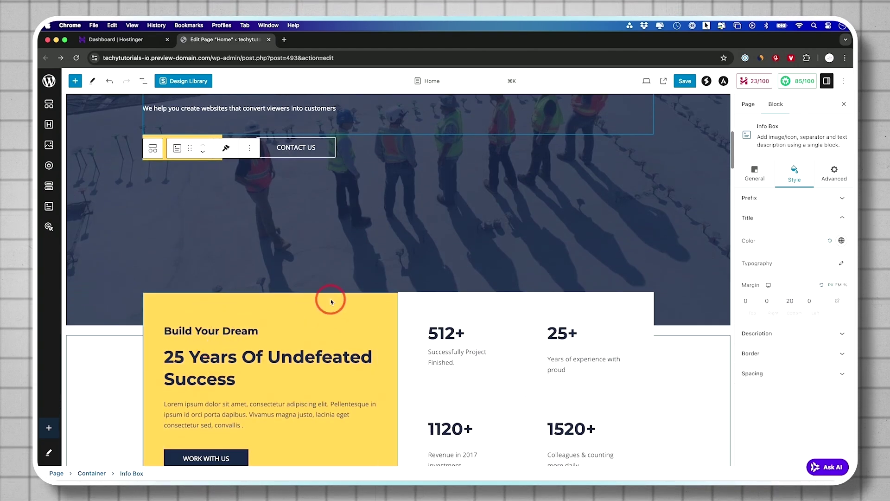
{"action": "left_click", "coordinate": [331, 301]}
{"action": "scroll", "coordinate": [331, 301], "scroll_direction": "down", "scroll_amount": 12}
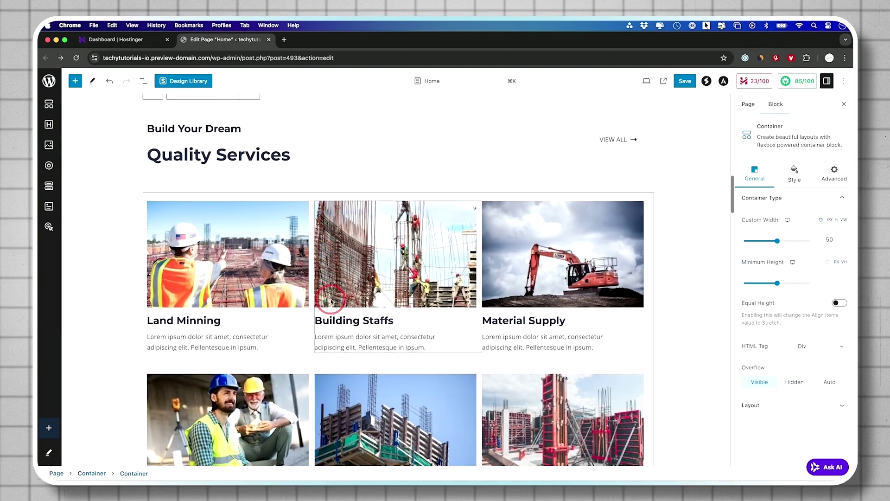
Swap the Land Minning card's image for a pink-lit computer desk photo from a 'computer' stock search.
{"action": "left_click", "coordinate": [211, 266]}
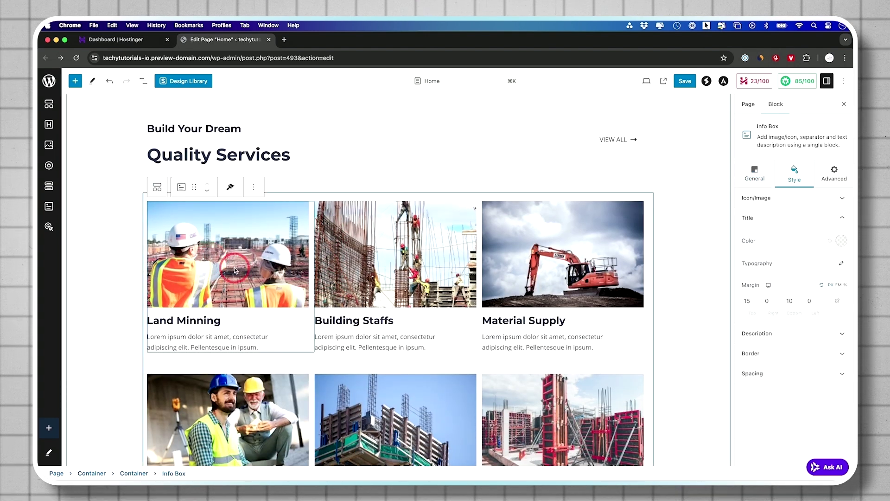
{"action": "left_click", "coordinate": [233, 255]}
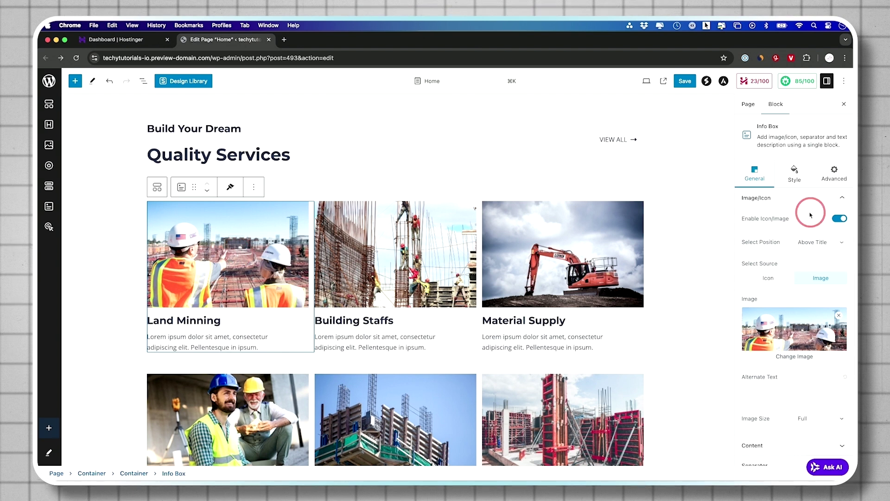
{"action": "left_click", "coordinate": [755, 177]}
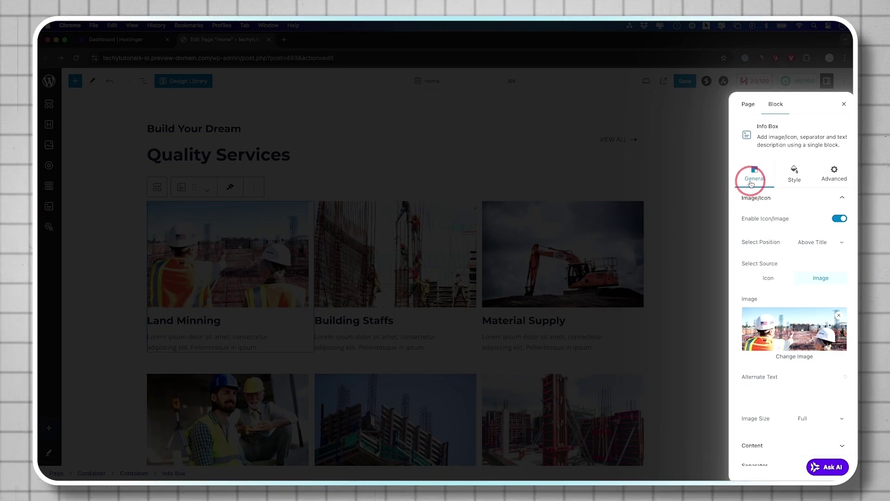
{"action": "left_click", "coordinate": [797, 341]}
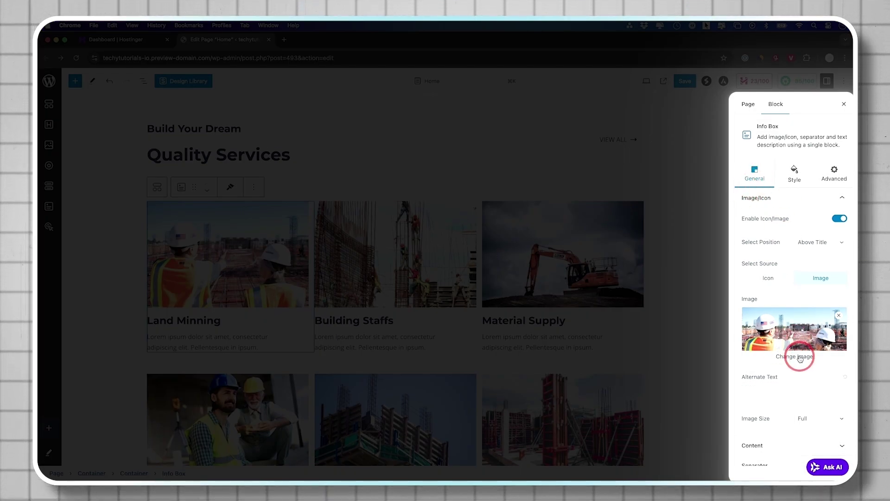
{"action": "left_click", "coordinate": [800, 357]}
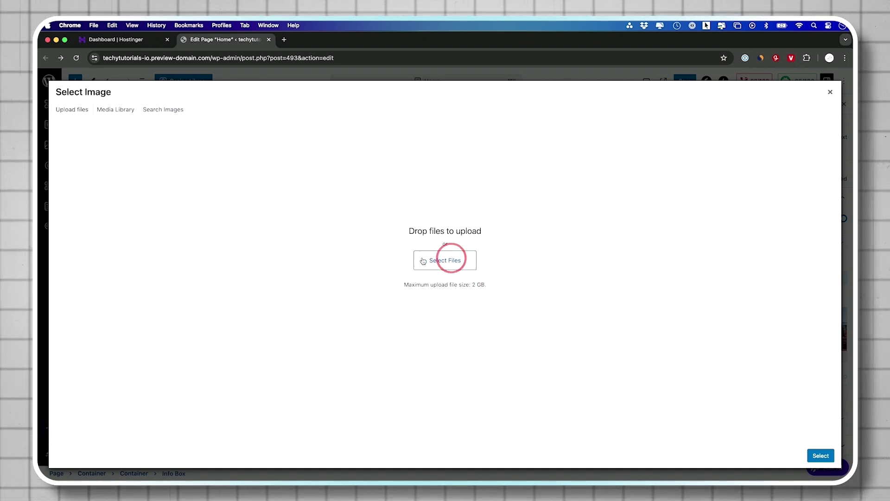
{"action": "left_click", "coordinate": [118, 112]}
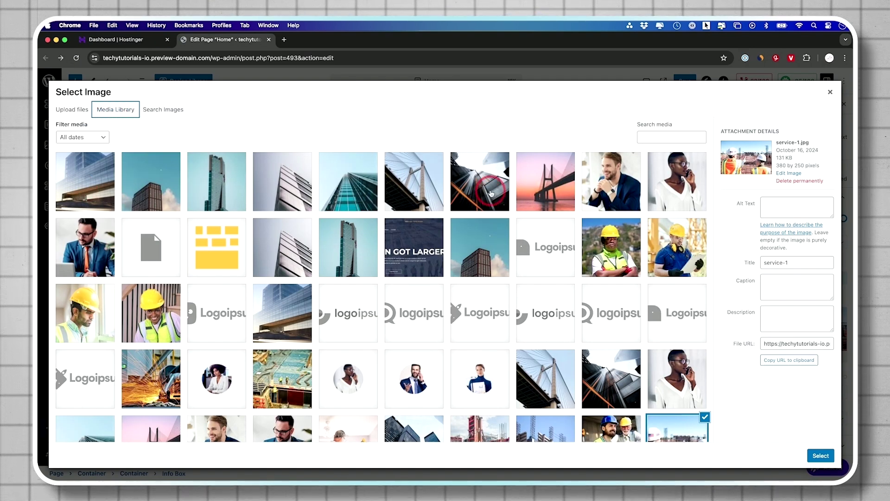
{"action": "left_click", "coordinate": [156, 111]}
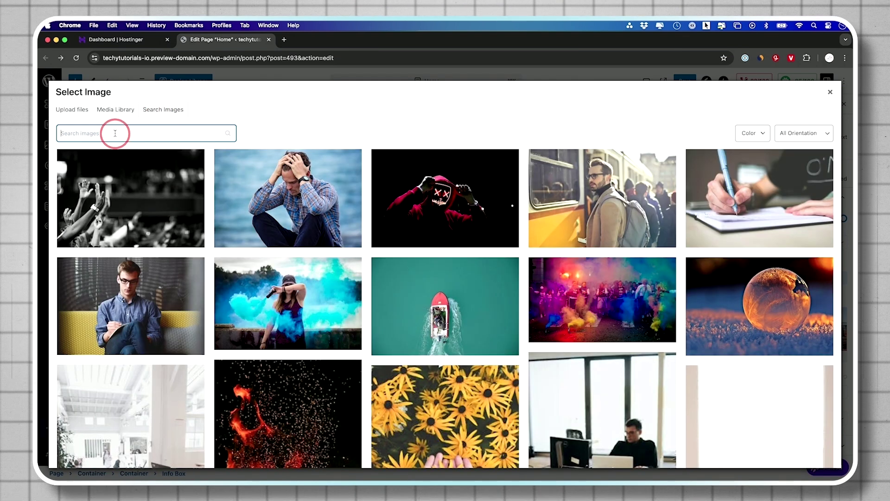
{"action": "type", "text": "computer"}
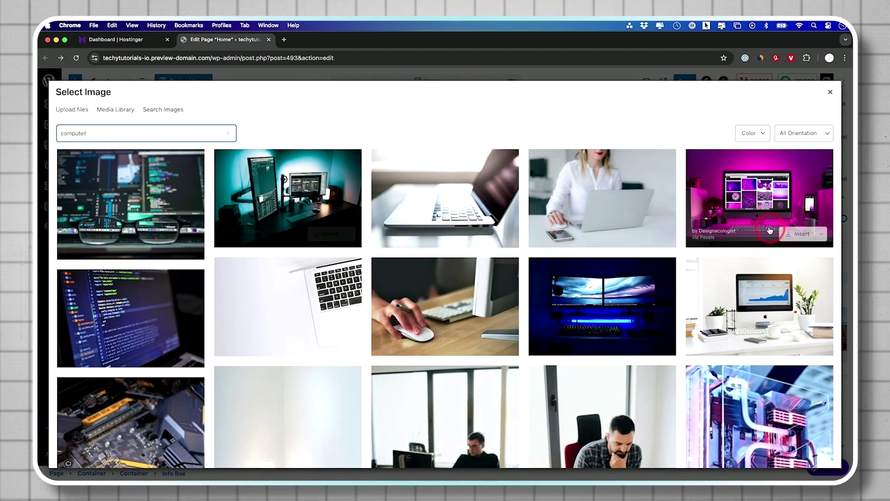
{"action": "left_click", "coordinate": [802, 234]}
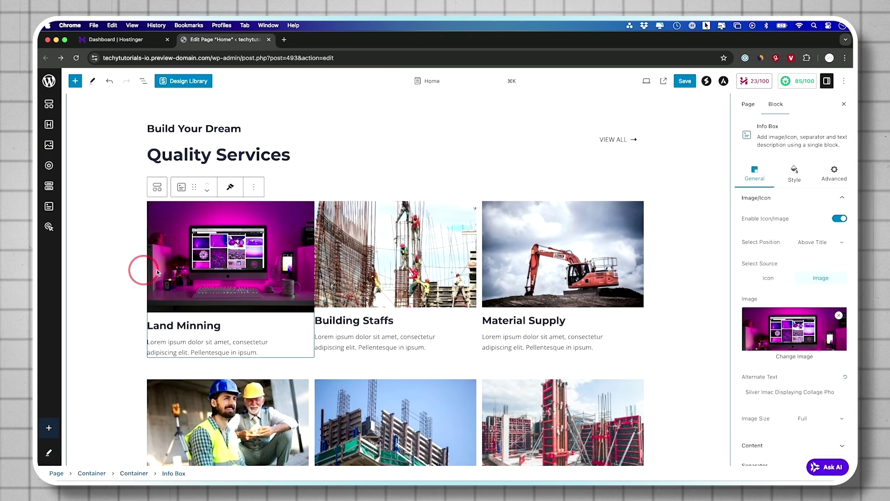
{"action": "double_click", "coordinate": [208, 324]}
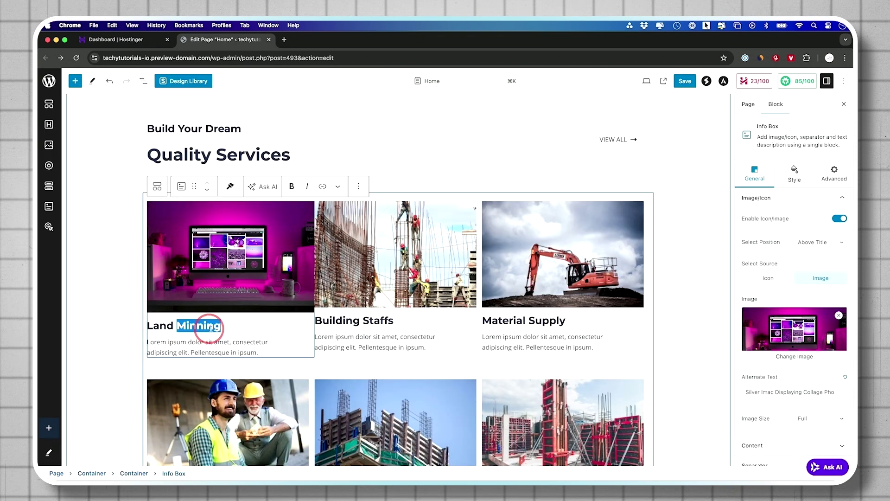
Add an Image block below the services section holding the laptop-on-office-table stock photo.
{"action": "scroll", "coordinate": [208, 327], "scroll_direction": "down", "scroll_amount": 10}
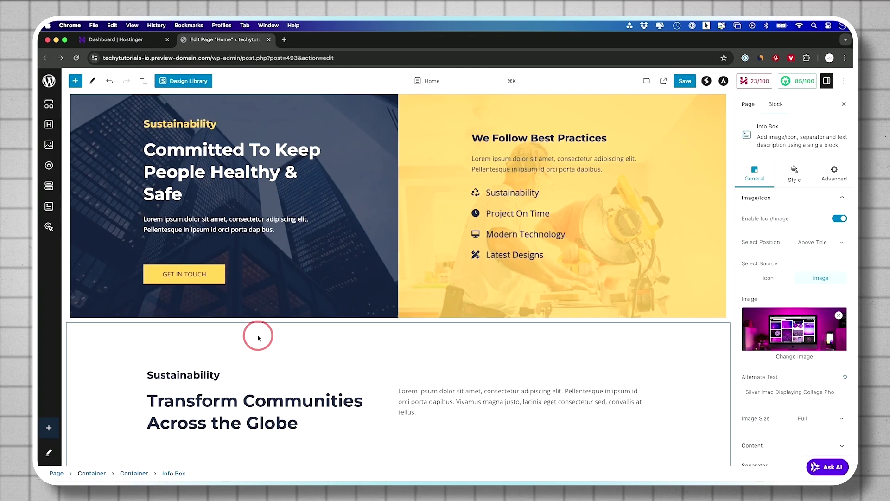
{"action": "scroll", "coordinate": [259, 337], "scroll_direction": "down", "scroll_amount": 10}
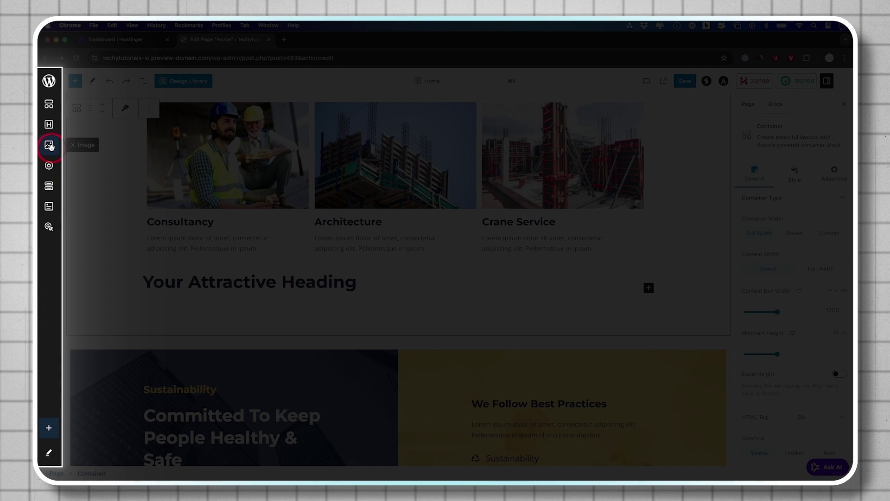
{"action": "left_click_drag", "start_coordinate": [50, 146], "coordinate": [258, 330]}
{"action": "scroll", "coordinate": [259, 329], "scroll_direction": "down", "scroll_amount": 3}
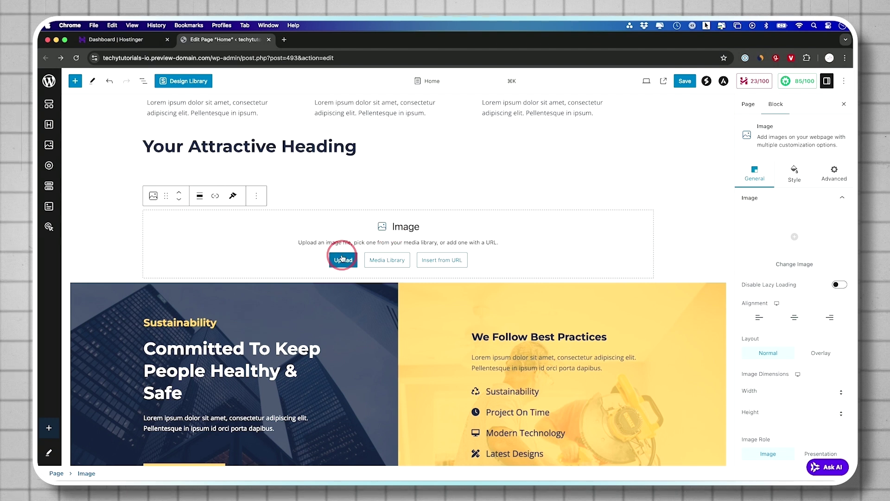
{"action": "left_click", "coordinate": [387, 260]}
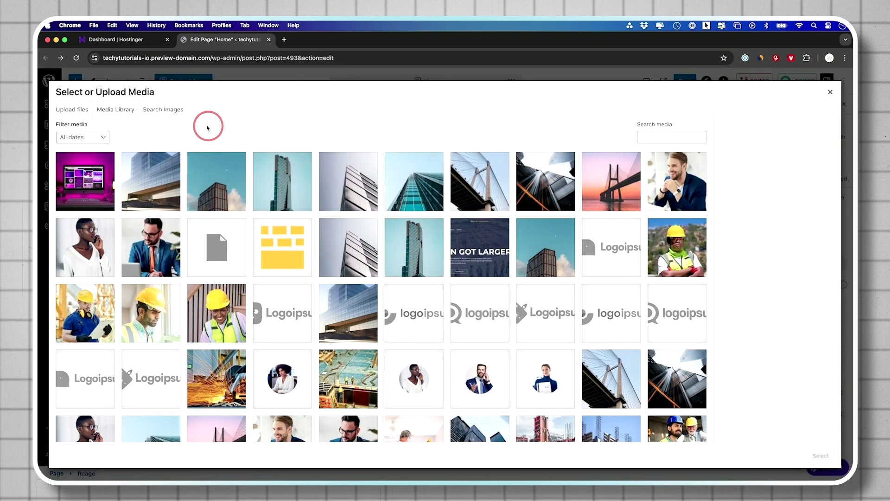
{"action": "left_click", "coordinate": [178, 119]}
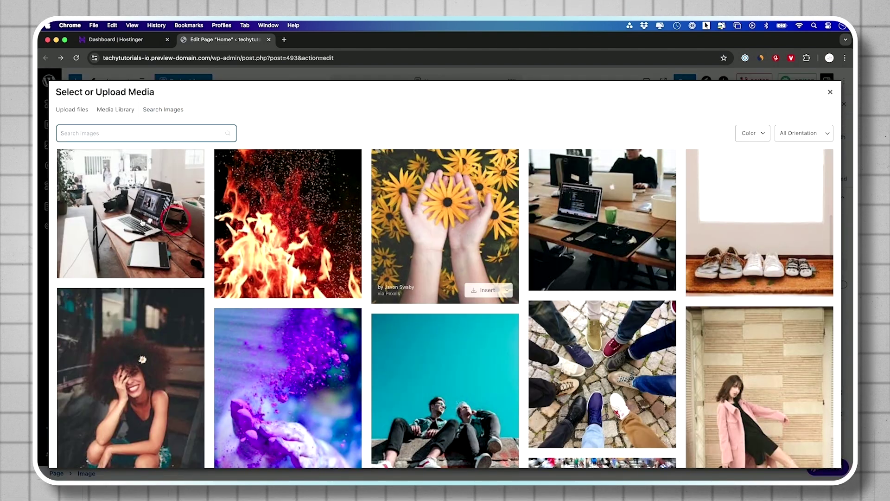
{"action": "left_click", "coordinate": [121, 219]}
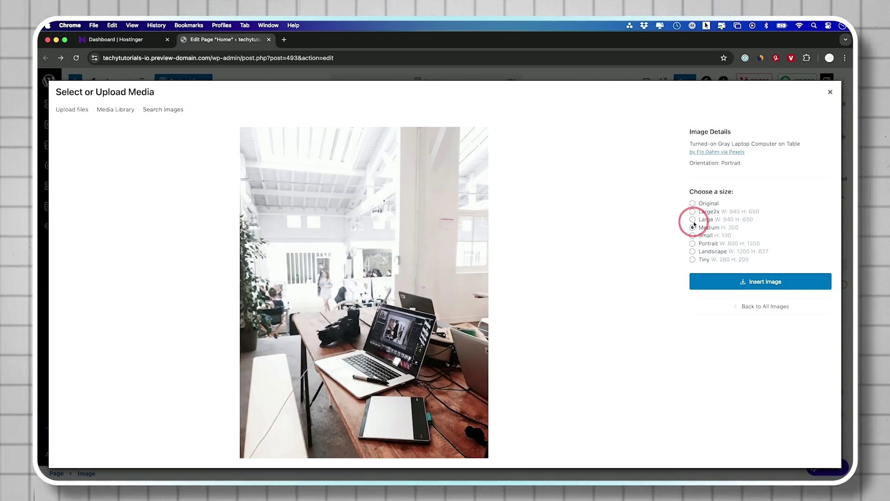
{"action": "left_click", "coordinate": [763, 280]}
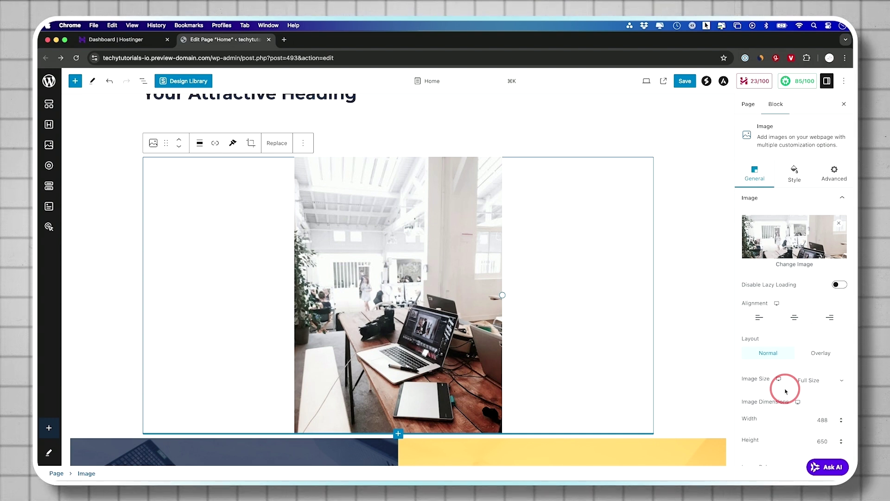
Add a heading below the laptop photo and centre its alignment.
{"action": "left_click", "coordinate": [48, 124]}
{"action": "scroll", "coordinate": [143, 193], "scroll_direction": "down", "scroll_amount": 4}
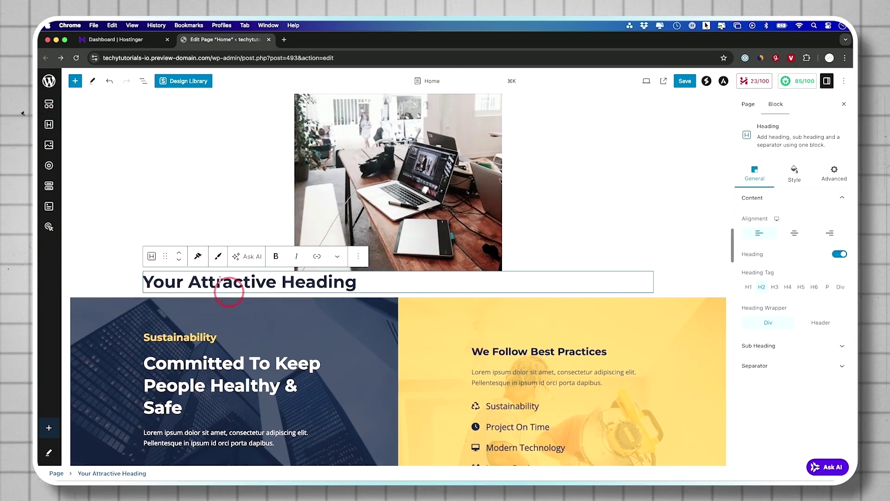
{"action": "left_click", "coordinate": [291, 274]}
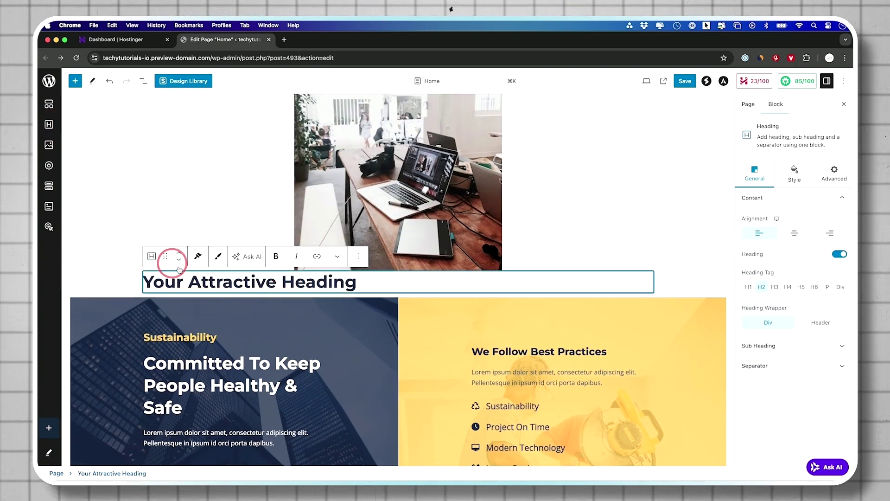
{"action": "left_click", "coordinate": [794, 237]}
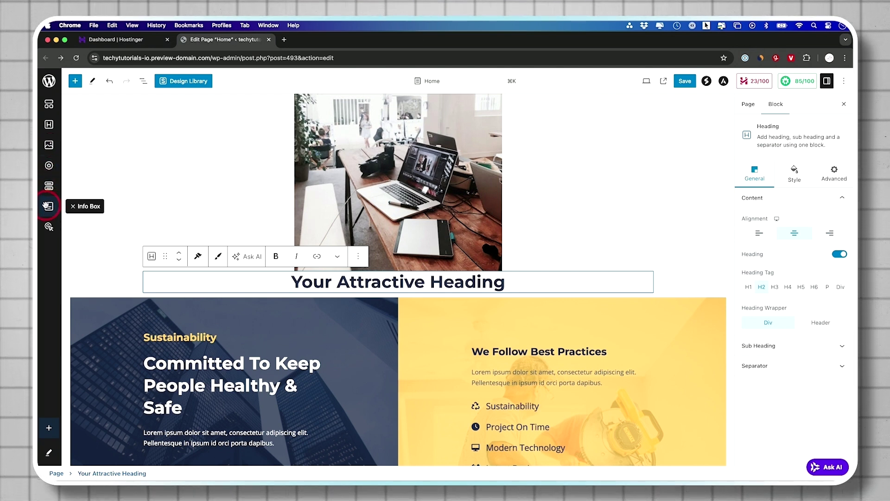
Add an Info Box and a Call To Action below the heading, then save the Home page.
{"action": "left_click", "coordinate": [47, 206]}
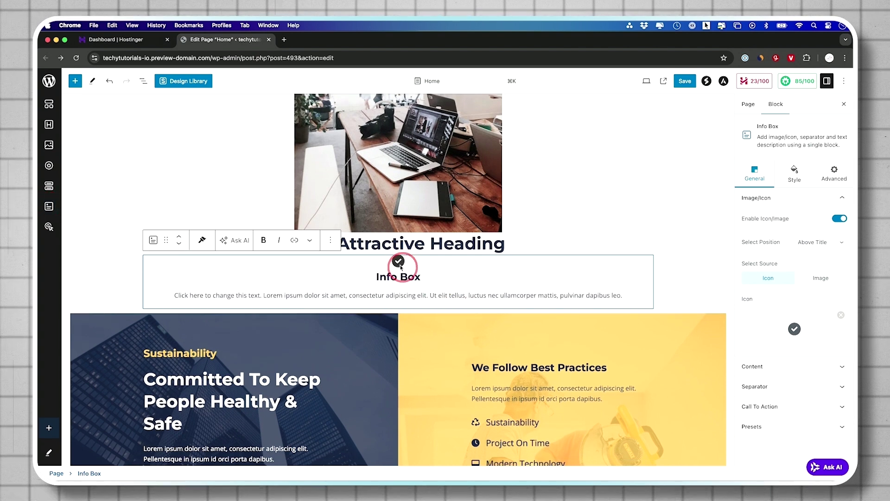
{"action": "left_click", "coordinate": [354, 291]}
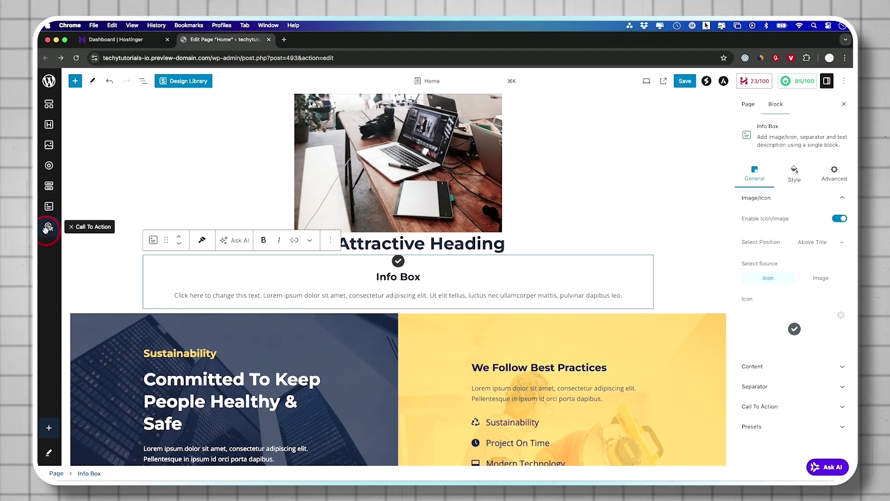
{"action": "left_click", "coordinate": [48, 227]}
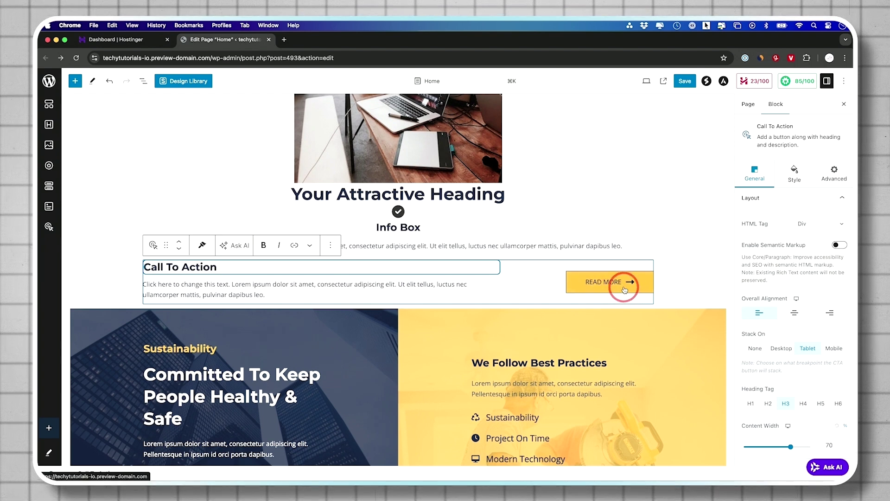
{"action": "left_click", "coordinate": [623, 288]}
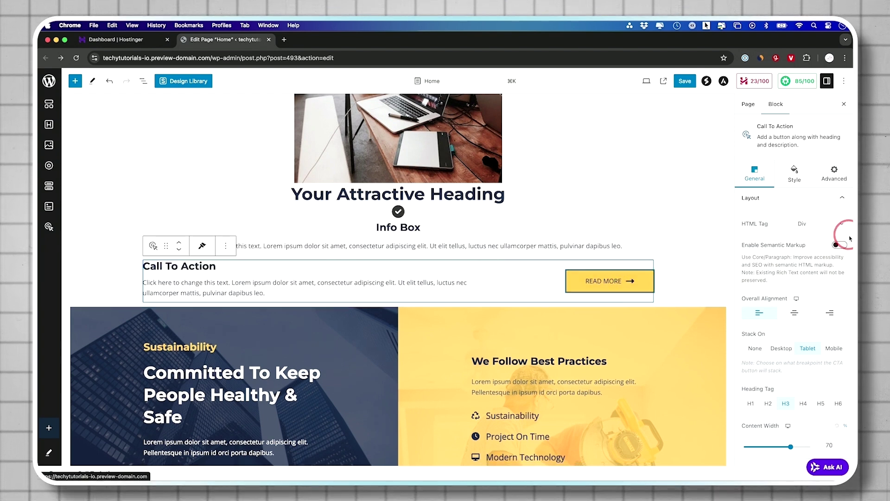
{"action": "left_click", "coordinate": [794, 176]}
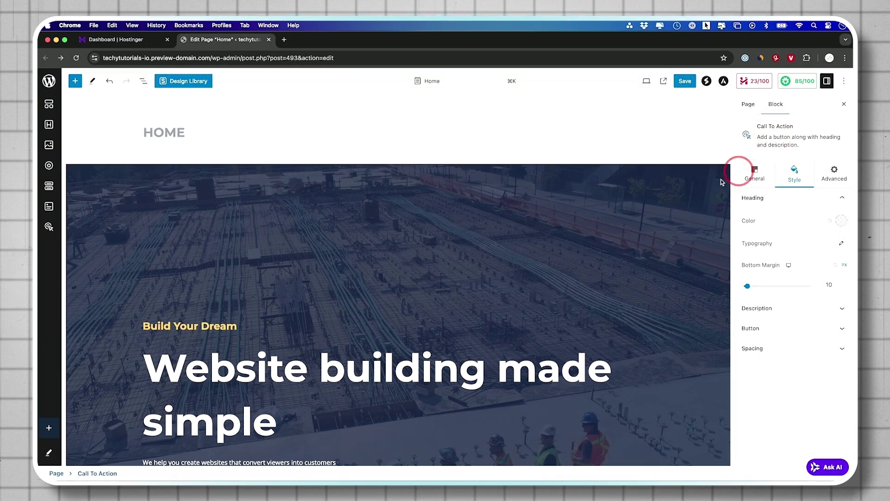
{"action": "left_click", "coordinate": [681, 83]}
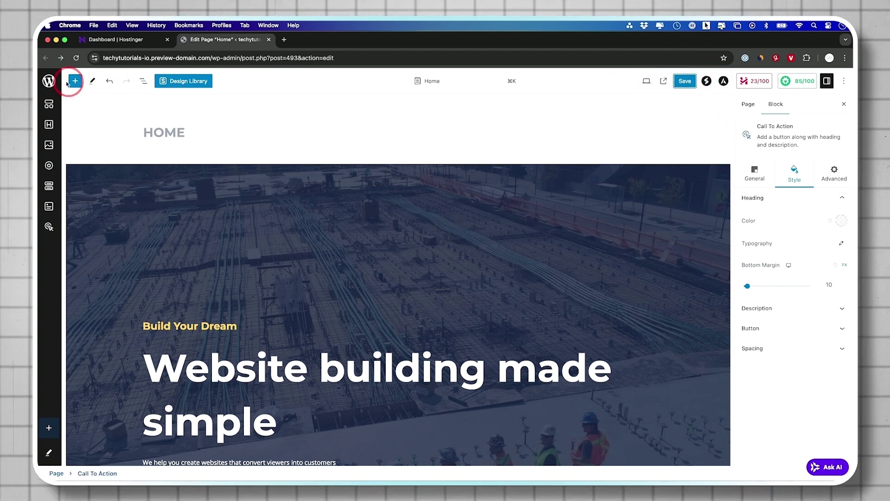
Leave the editor and look over Hostinger's onboarding welcome page in the admin.
{"action": "left_click", "coordinate": [48, 83]}
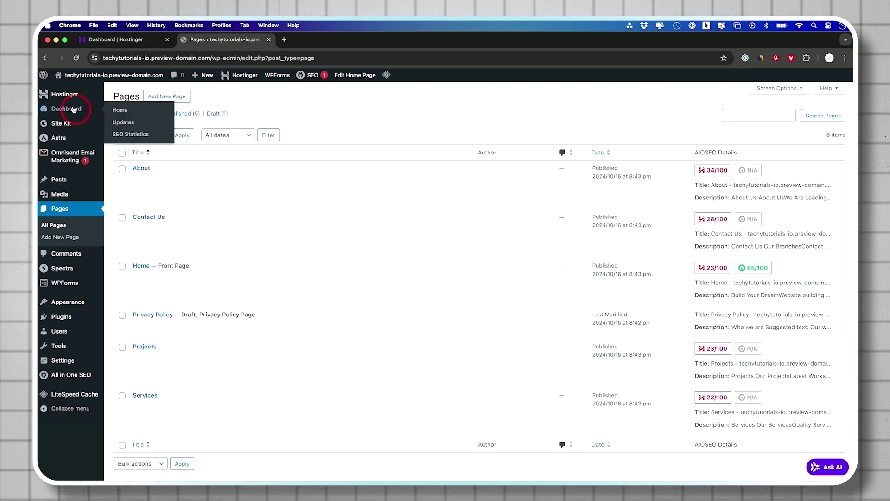
{"action": "mouse_move", "coordinate": [62, 96]}
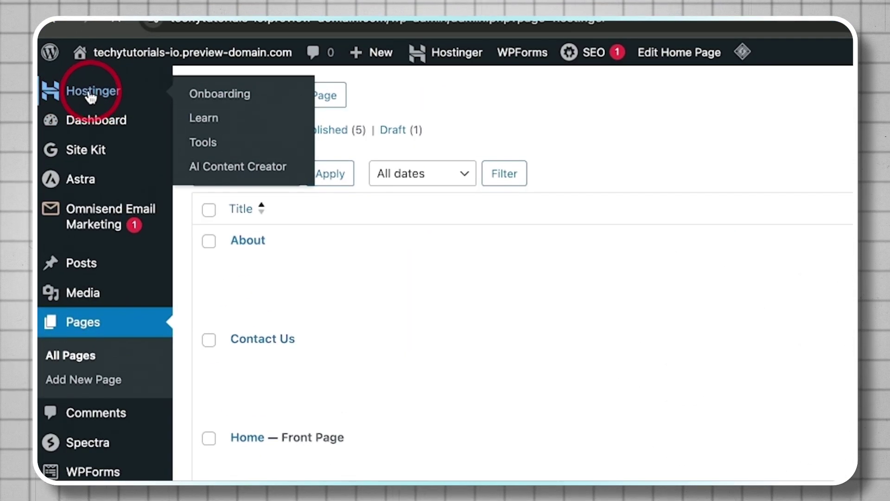
{"action": "left_click", "coordinate": [87, 95]}
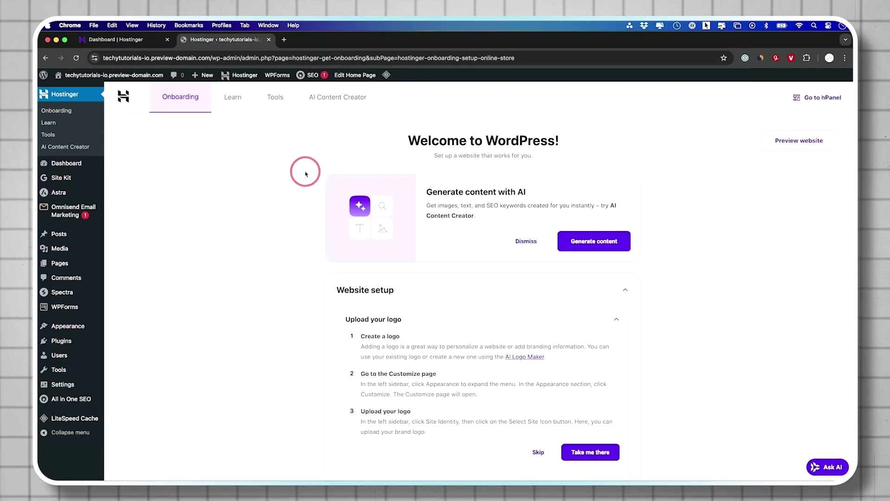
{"action": "mouse_move", "coordinate": [58, 166]}
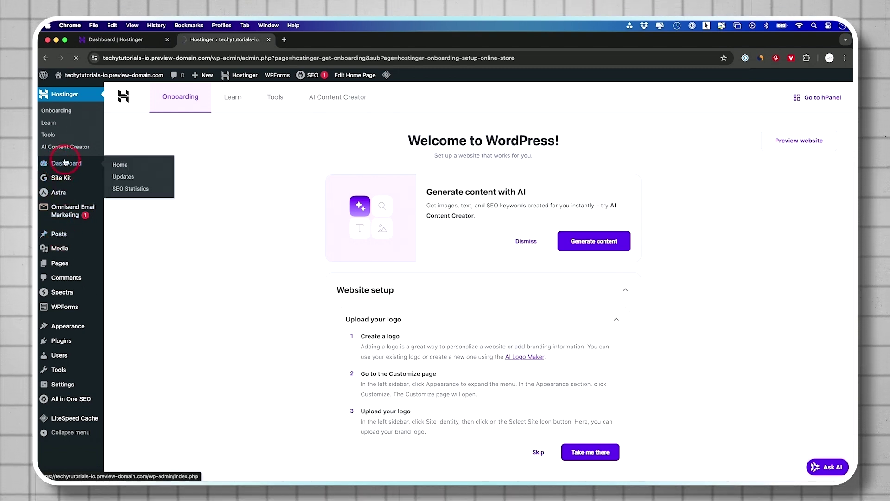
{"action": "scroll", "coordinate": [360, 218], "scroll_direction": "down", "scroll_amount": 3}
{"action": "scroll", "coordinate": [360, 218], "scroll_direction": "down", "scroll_amount": 5}
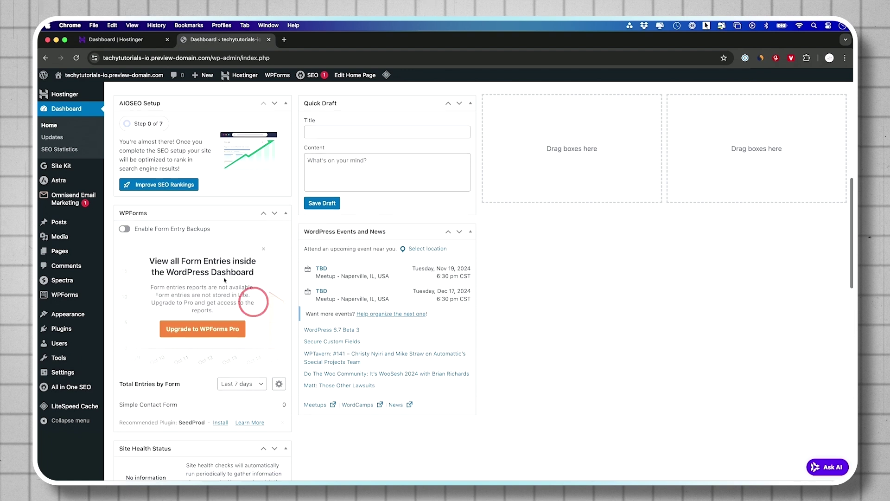
{"action": "scroll", "coordinate": [249, 218], "scroll_direction": "up", "scroll_amount": 10}
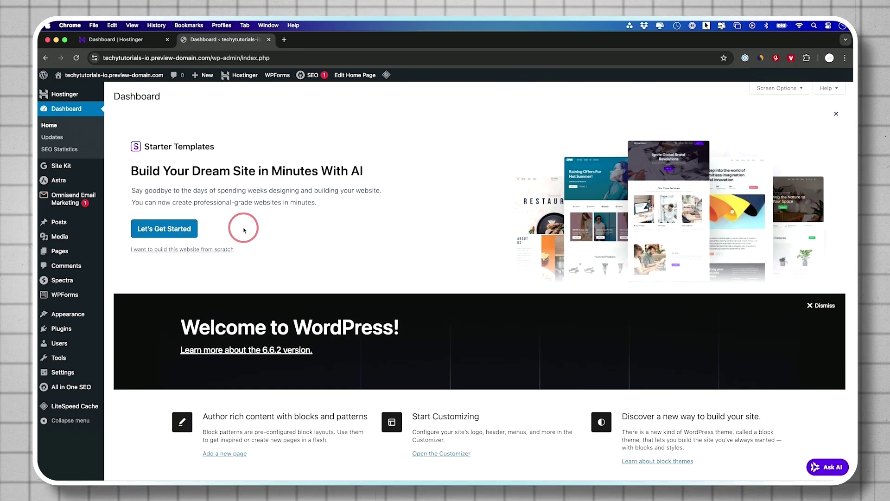
Open the About page in the editor, then leave without saving back to the Pages list.
{"action": "left_click", "coordinate": [60, 252]}
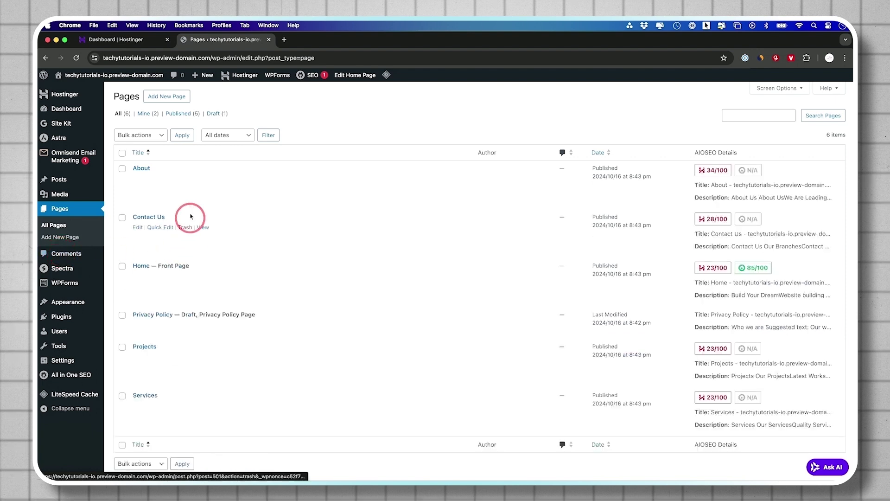
{"action": "scroll", "coordinate": [213, 334], "scroll_direction": "down", "scroll_amount": 1}
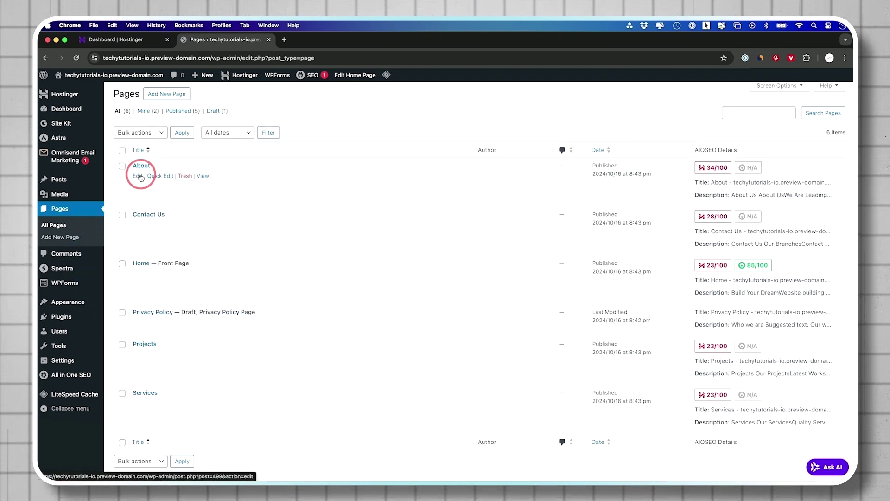
{"action": "left_click", "coordinate": [138, 177]}
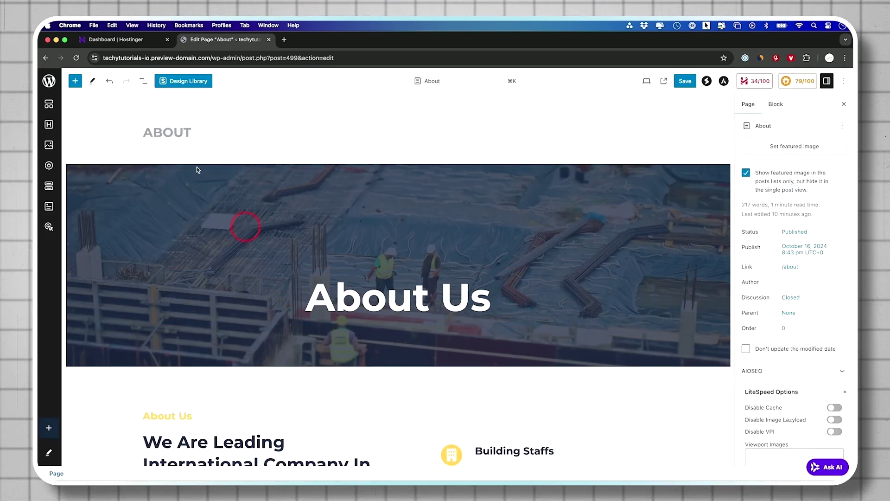
{"action": "left_click", "coordinate": [49, 82]}
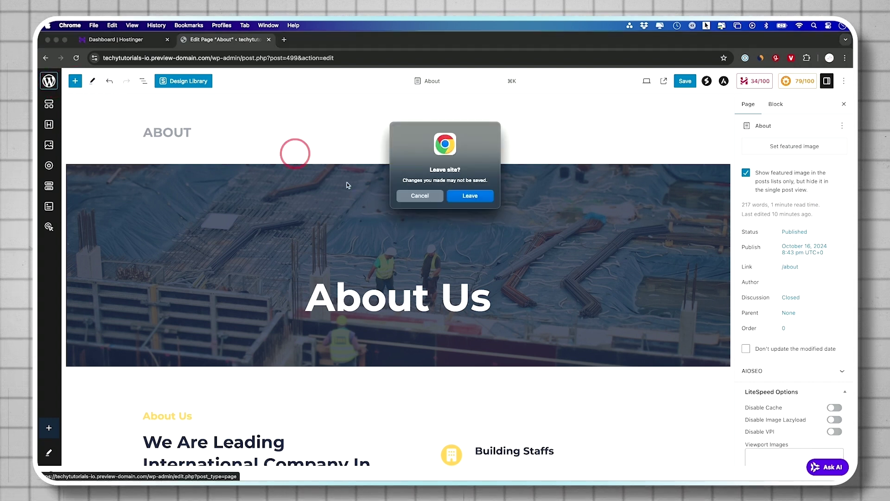
{"action": "left_click", "coordinate": [469, 196]}
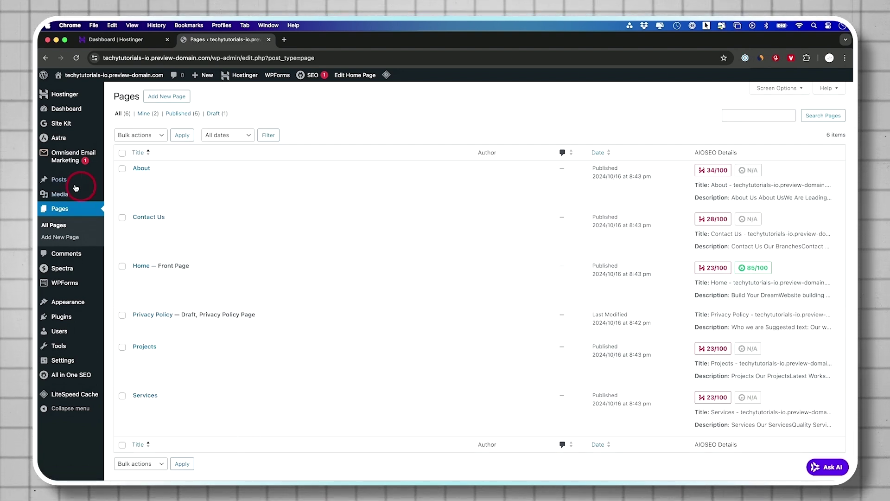
View All Posts, showing only Hello world!, then switch to the hPanel Websites tab.
{"action": "left_click", "coordinate": [56, 179]}
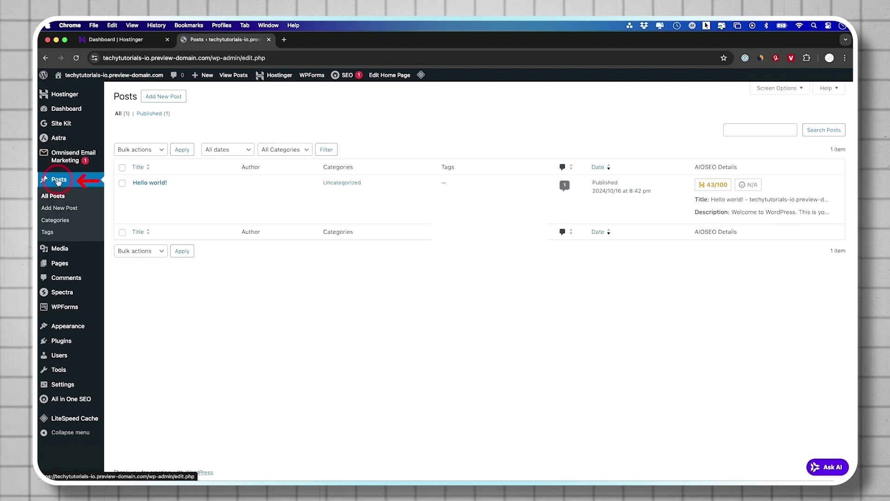
{"action": "mouse_move", "coordinate": [171, 190]}
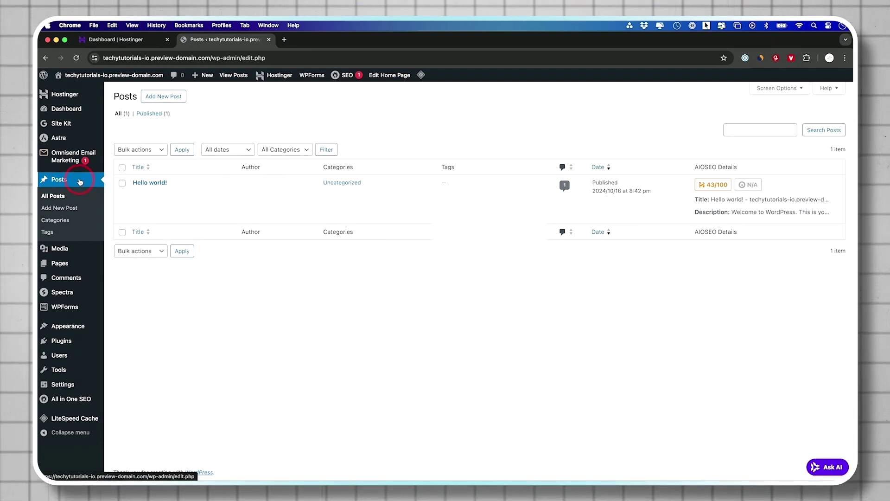
{"action": "left_click", "coordinate": [166, 90]}
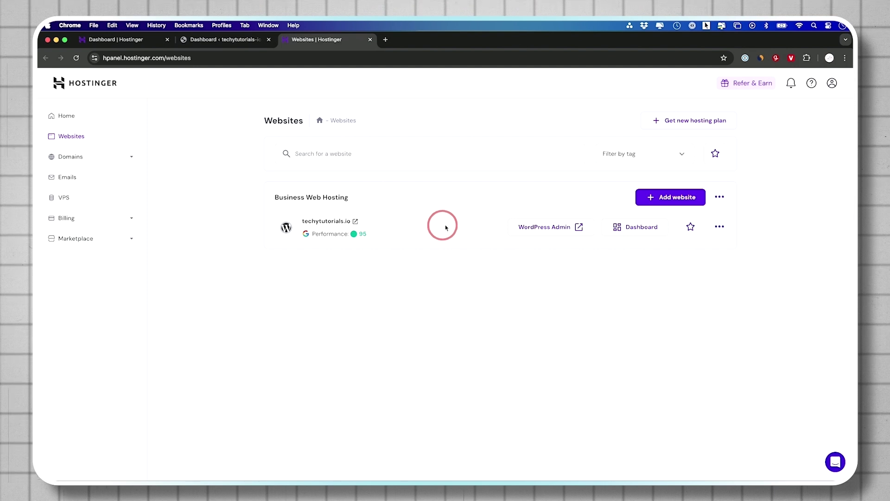
Open the techytutorials.io dashboard in hPanel, preview the live construction site, then close the preview.
{"action": "left_click", "coordinate": [638, 233]}
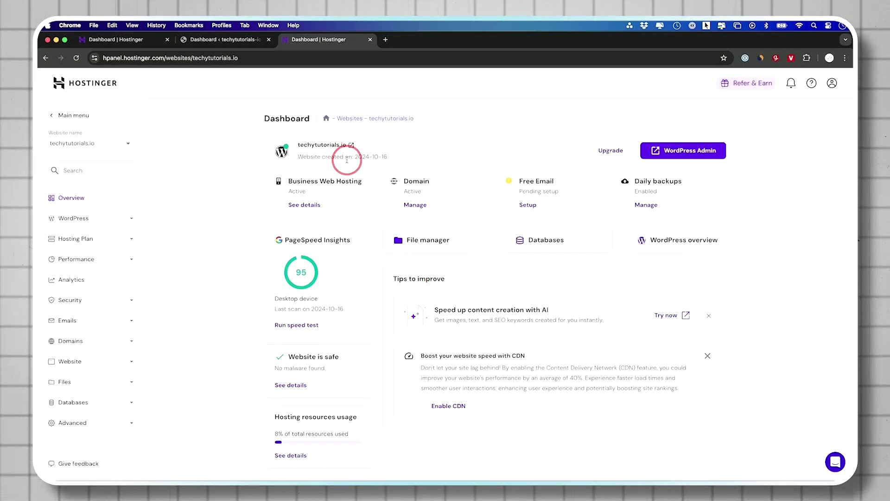
{"action": "left_click", "coordinate": [351, 145]}
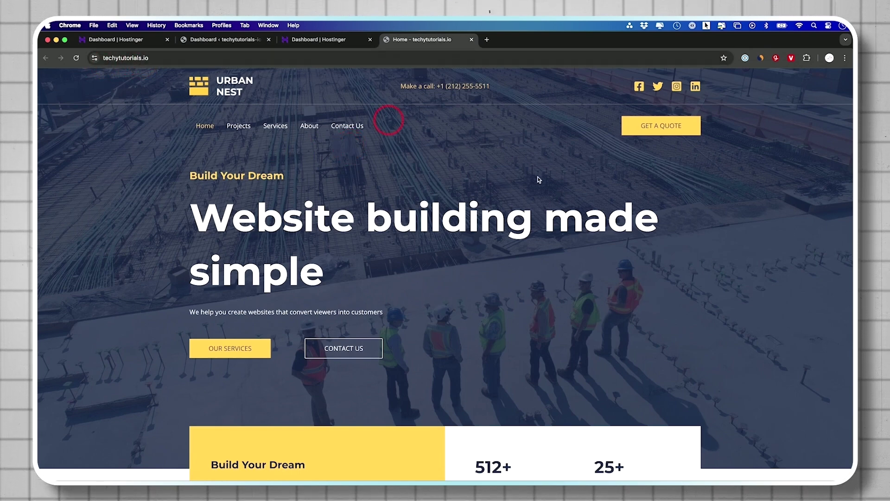
{"action": "scroll", "coordinate": [574, 193], "scroll_direction": "down", "scroll_amount": 3}
{"action": "scroll", "coordinate": [575, 193], "scroll_direction": "up", "scroll_amount": 3}
{"action": "left_click_drag", "start_coordinate": [189, 216], "coordinate": [326, 274]}
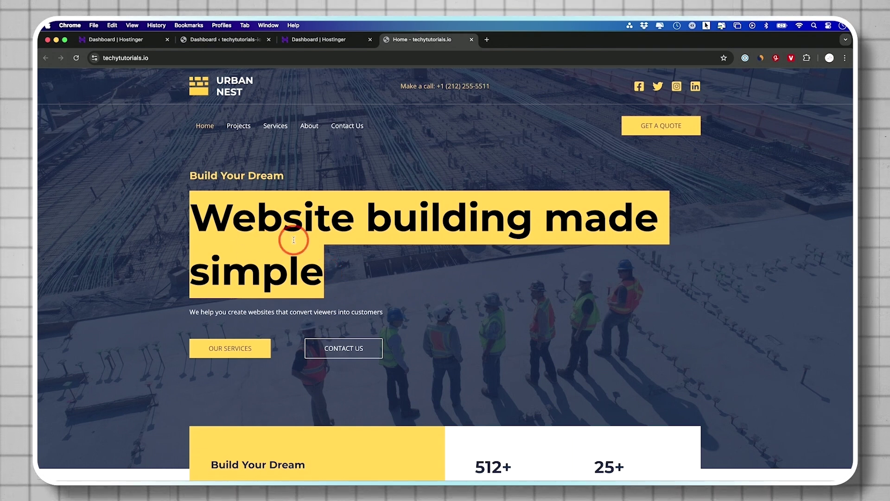
{"action": "key", "text": "super+w"}
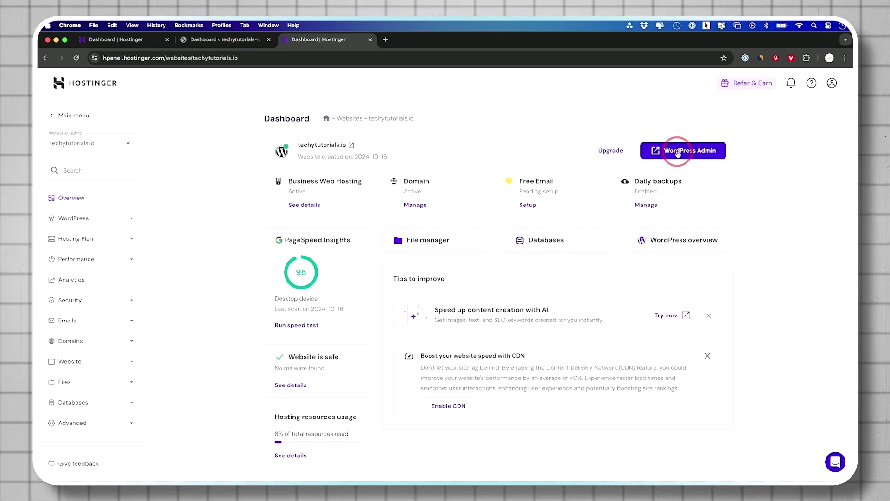
Enable maintenance mode for techytutorials.io from WordPress Overview and close the Coming Soon preview.
{"action": "left_click", "coordinate": [74, 219]}
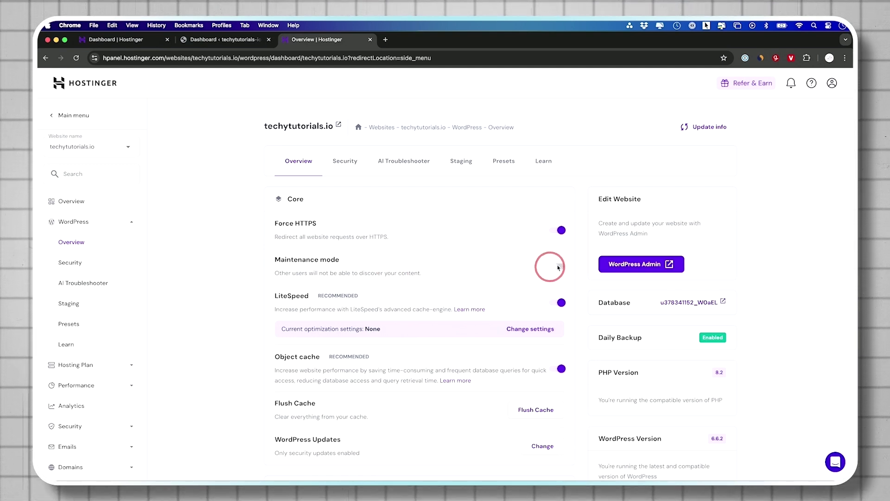
{"action": "left_click", "coordinate": [558, 269]}
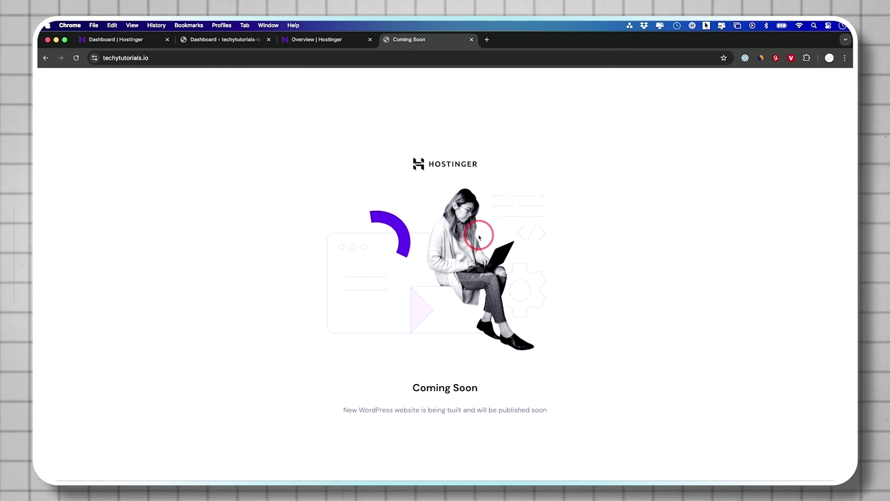
{"action": "key", "text": "super+w"}
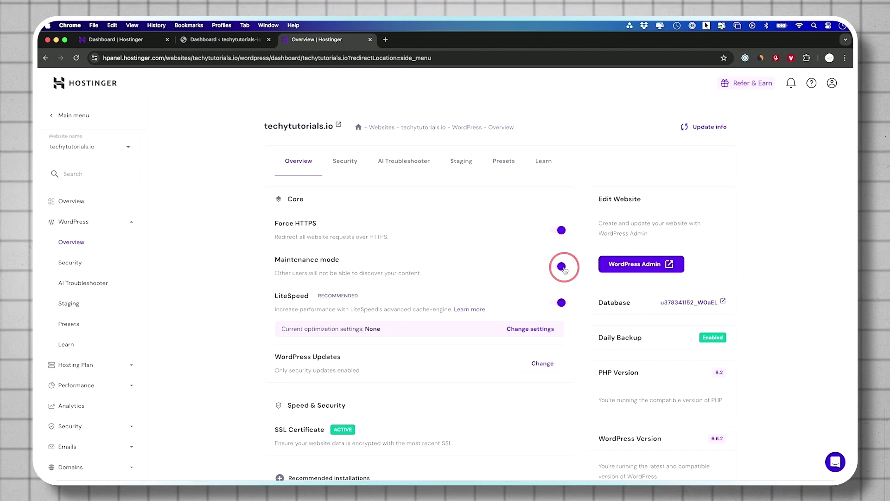
{"action": "left_click", "coordinate": [120, 147]}
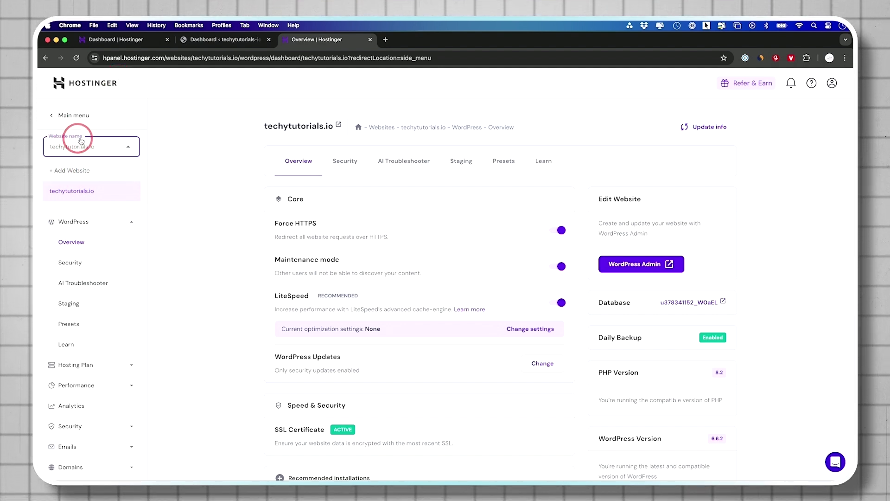
Start a new website via + Add Website, pick Create a website rather than migrating, and continue.
{"action": "left_click", "coordinate": [75, 171]}
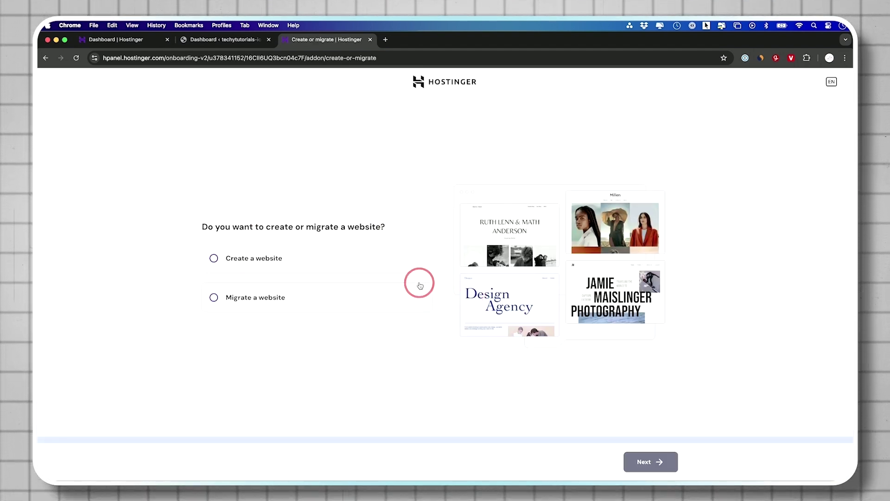
{"action": "left_click", "coordinate": [215, 258]}
{"action": "left_click", "coordinate": [659, 462]}
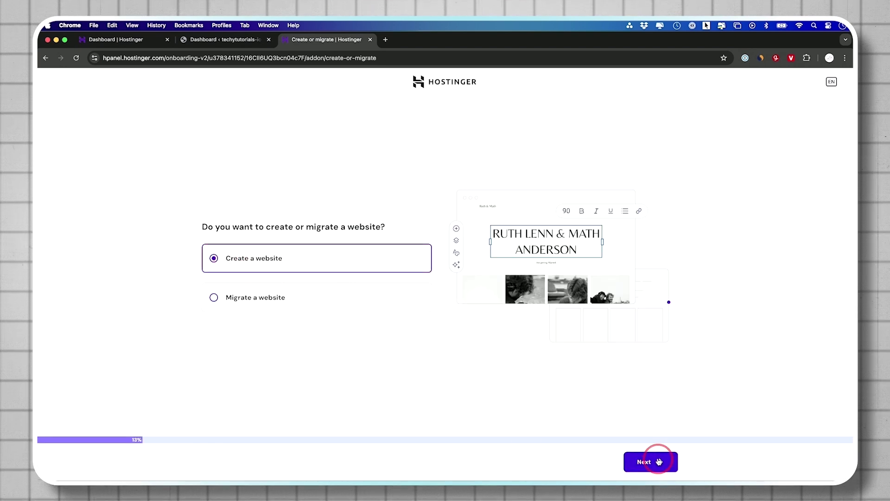